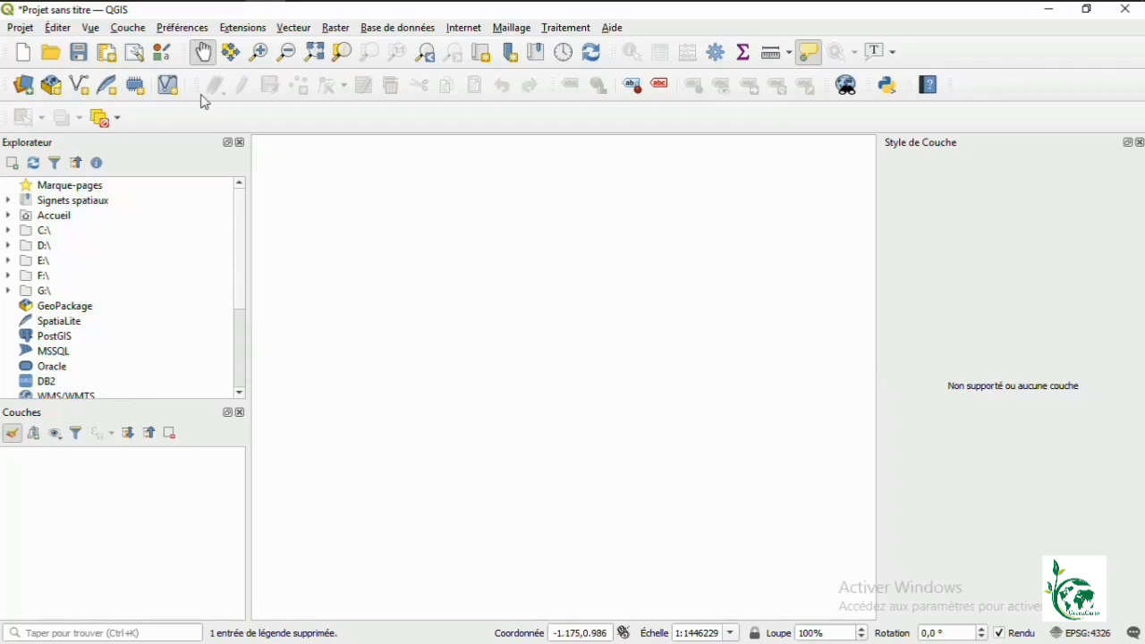
Step: Start a new Shapefile layer from Couche > Créer une couche > Nouvelle couche Shapefile
left_click(128, 28)
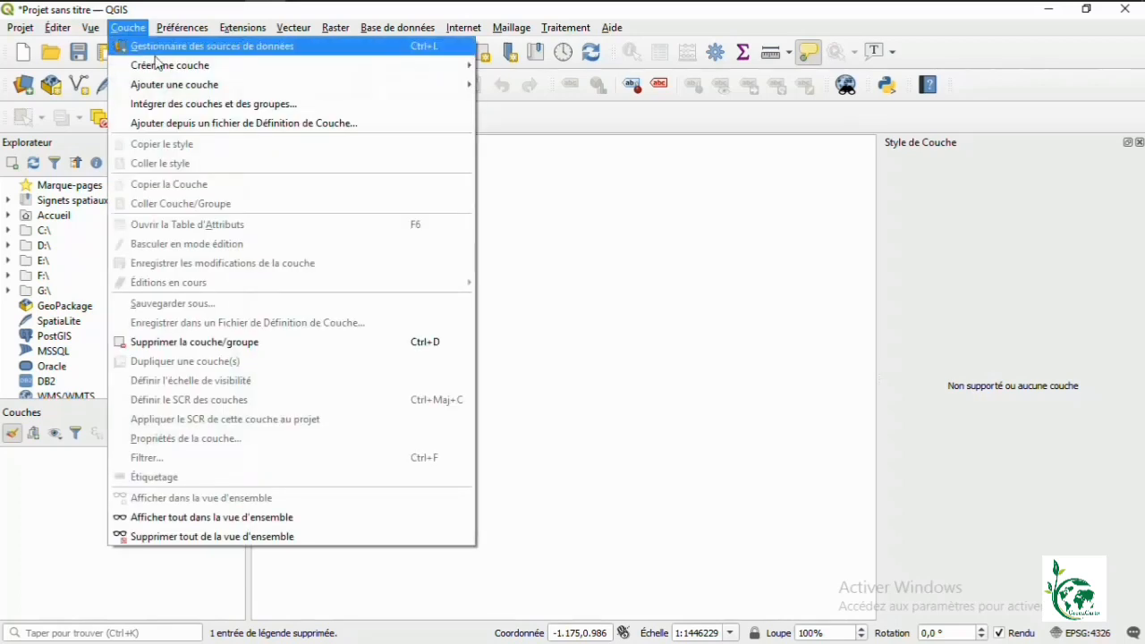
mouse_move(177, 68)
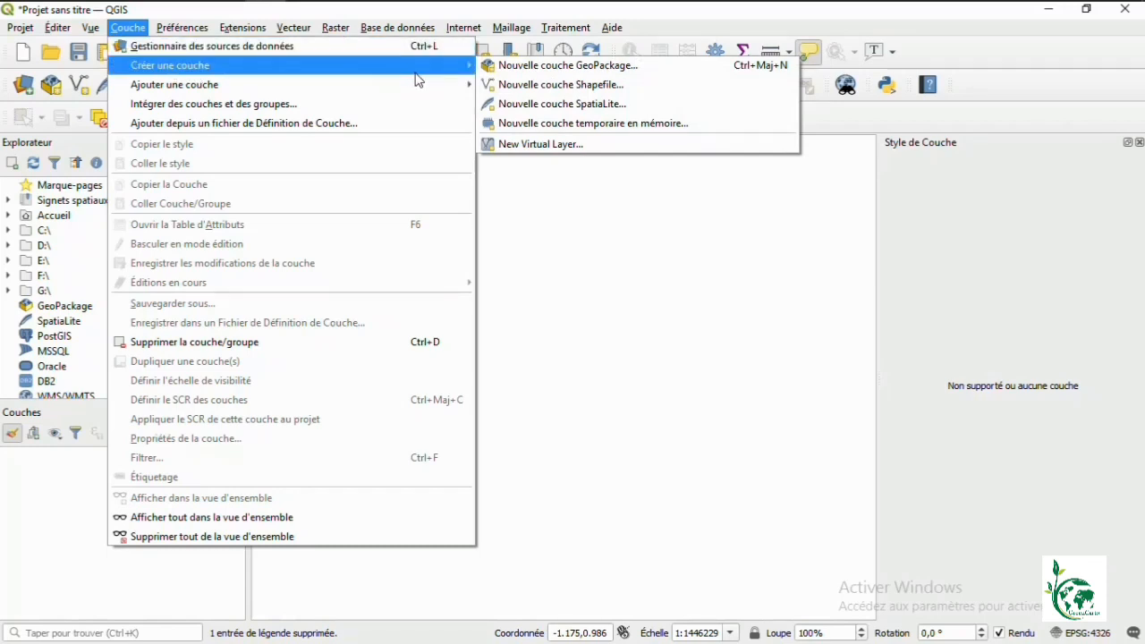
left_click(526, 85)
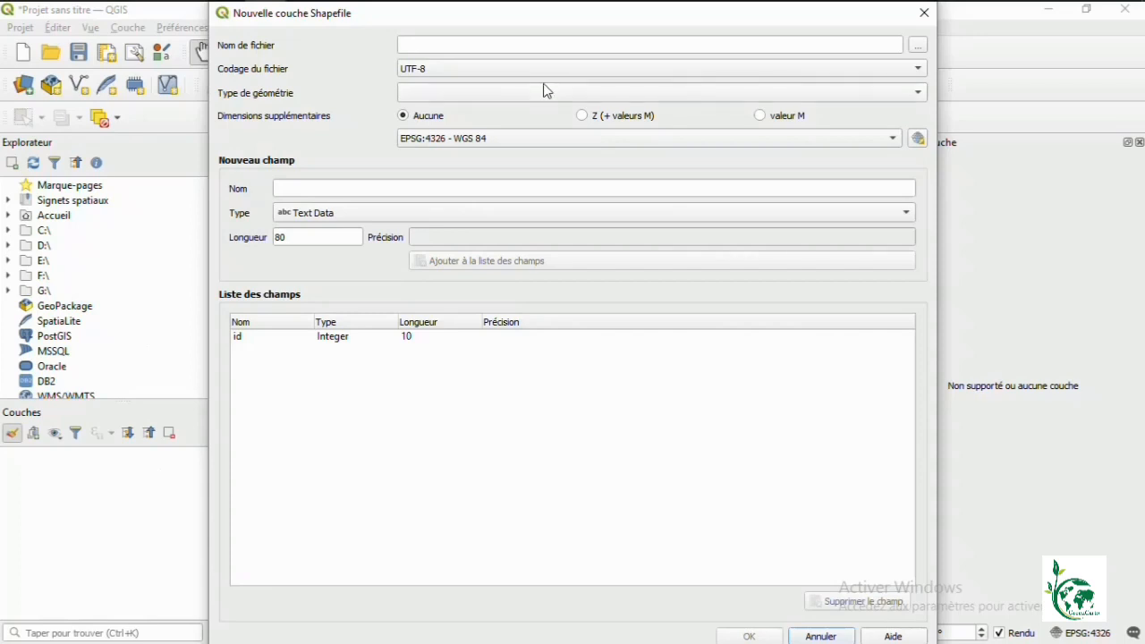
Step: Set the new layer's file to Route.shp in the Documents folder
left_click(918, 46)
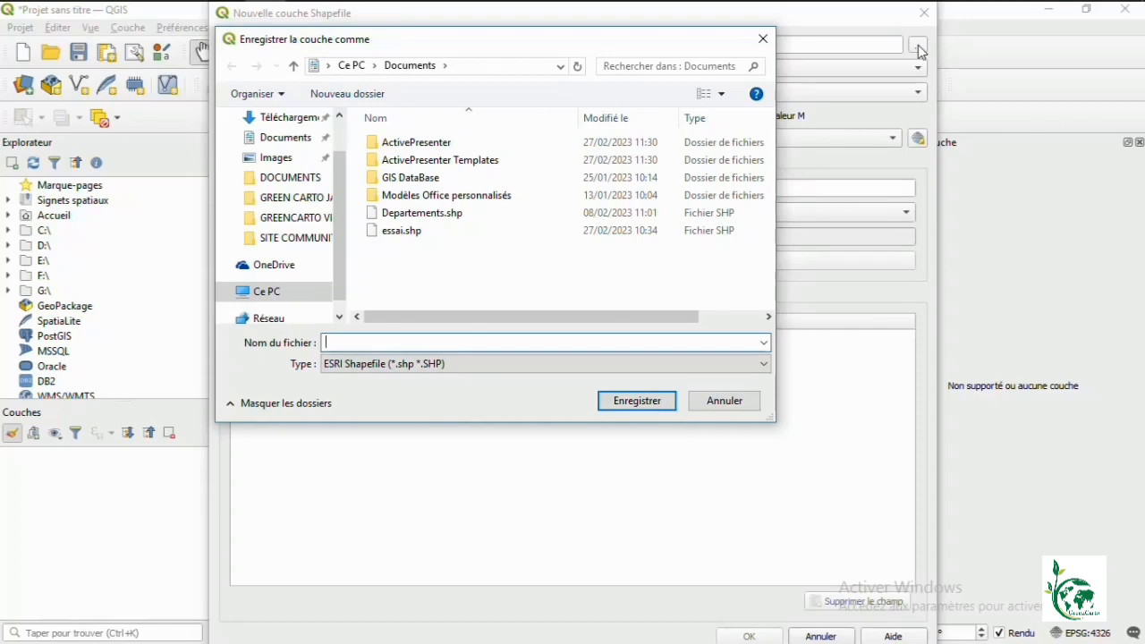
type("Route")
left_click(636, 401)
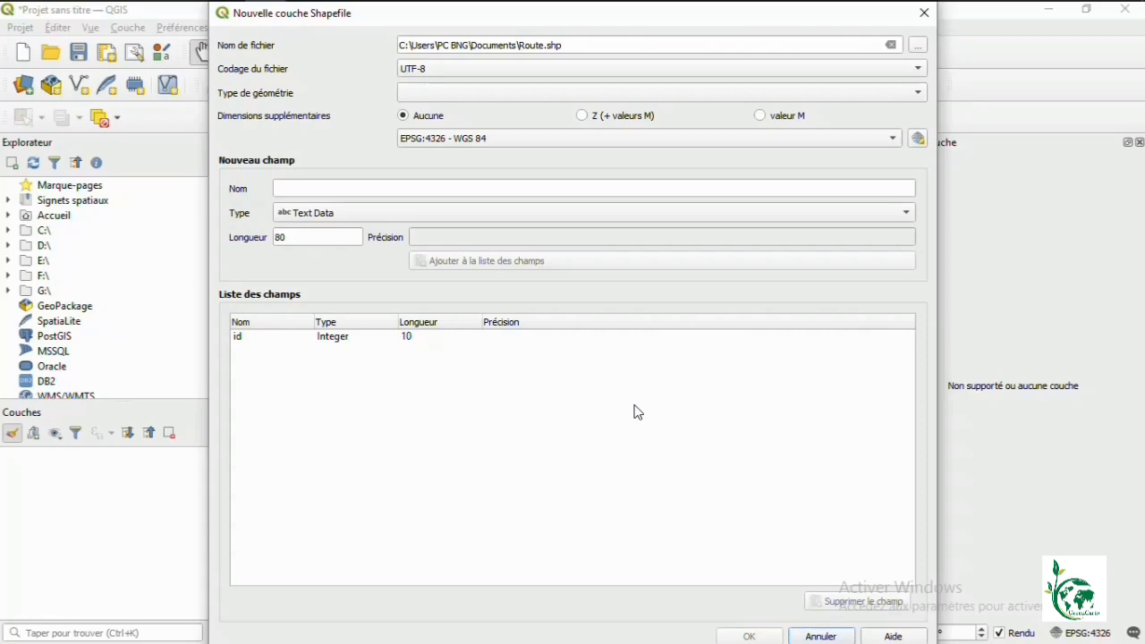
Step: Make the layer a Ligne geometry layer and enter Nom_route as a new field name
left_click(586, 97)
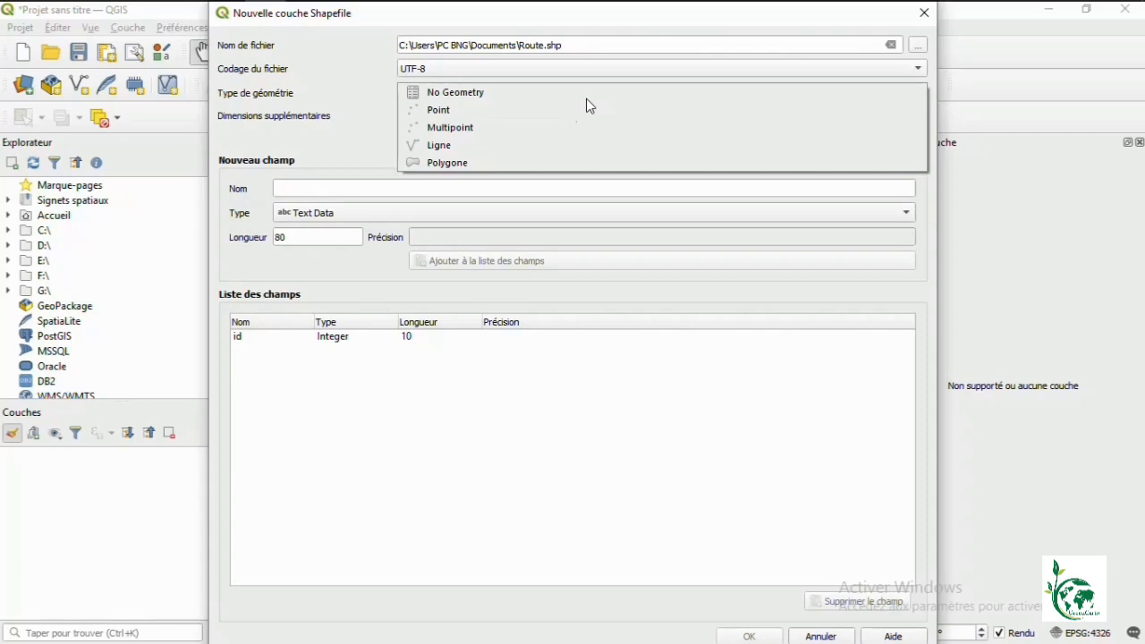
left_click(513, 147)
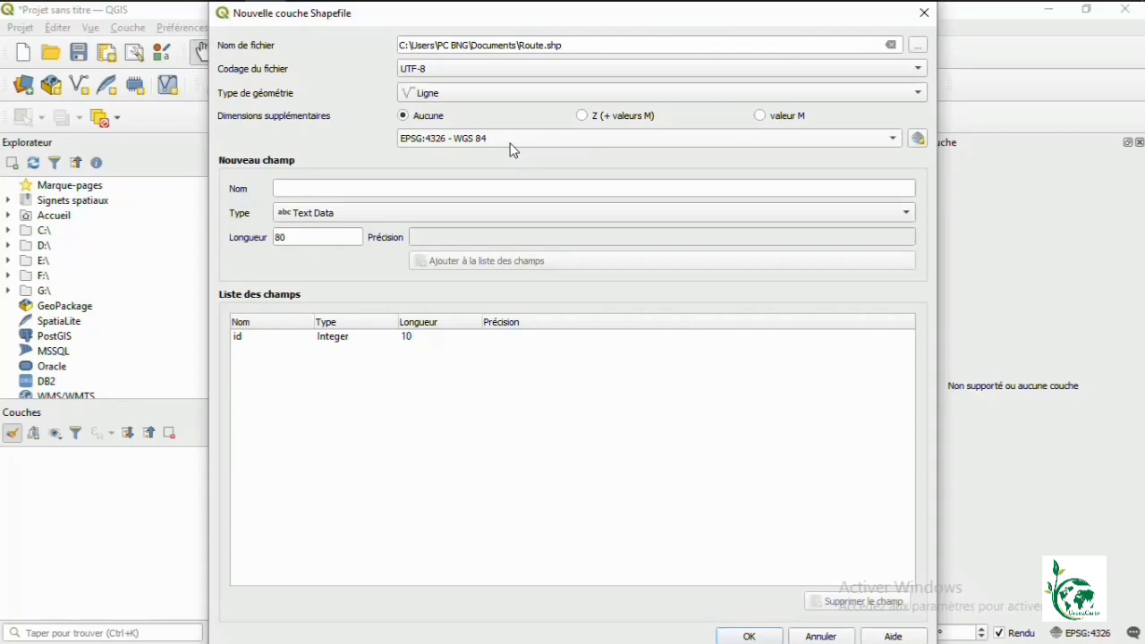
left_click(446, 188)
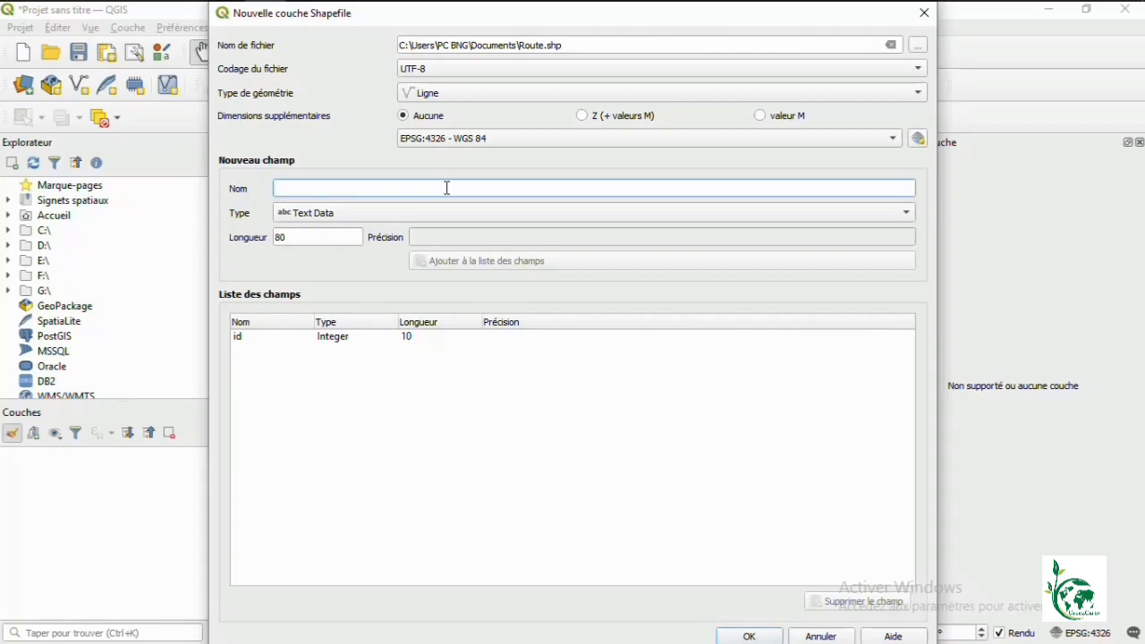
type("Nom")
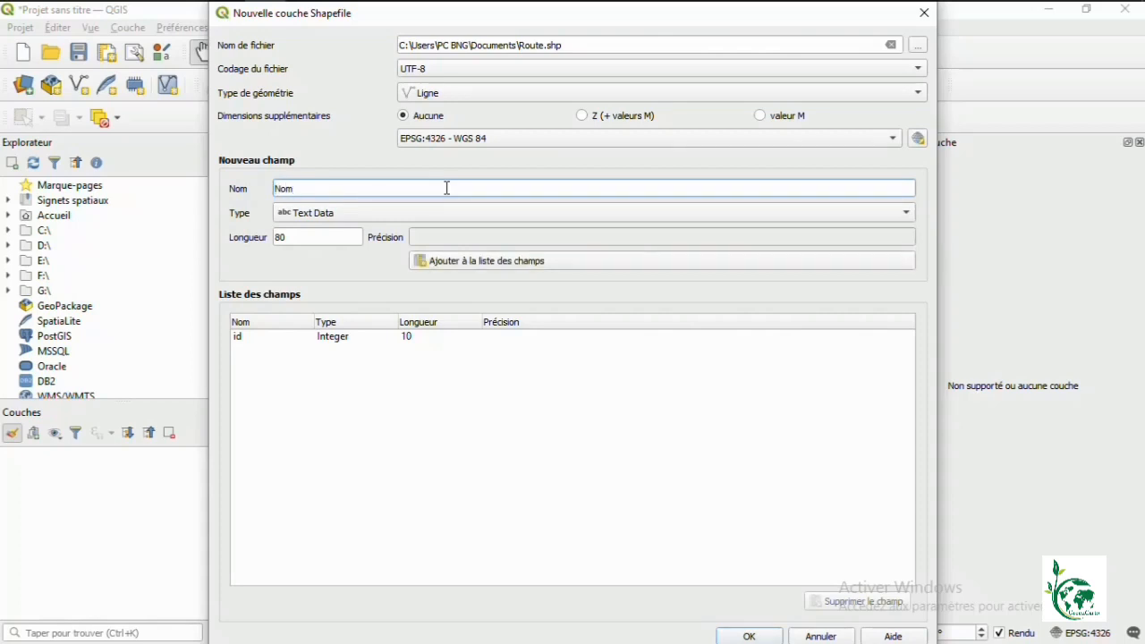
type("_route")
Step: Add the Nom_route text field to the list and name the next field Distance
left_click(475, 265)
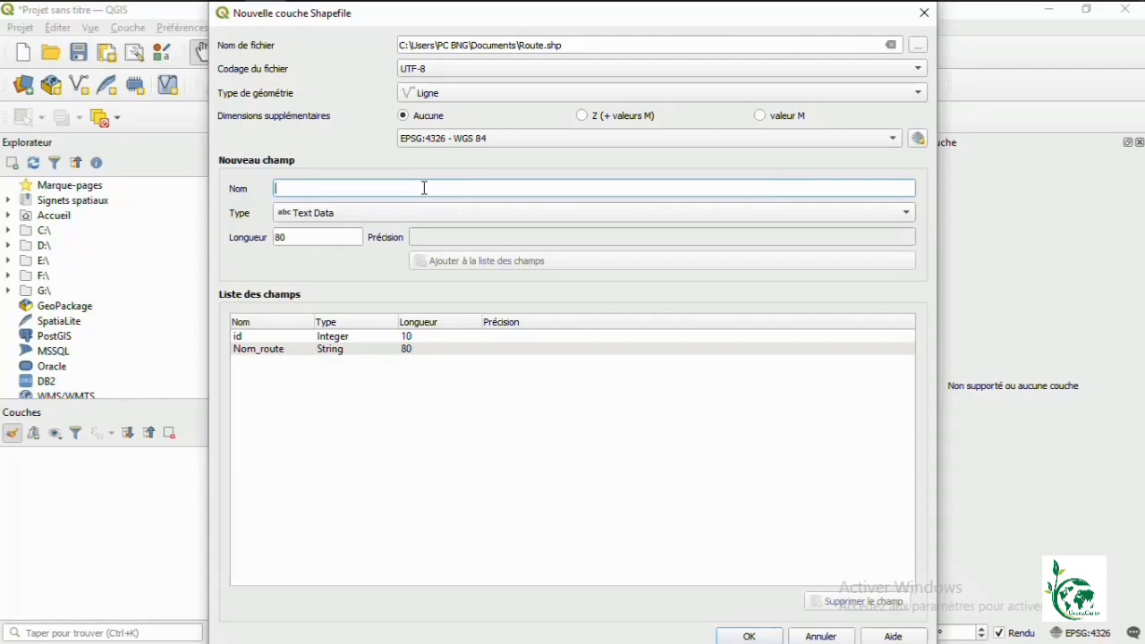
type("Distance")
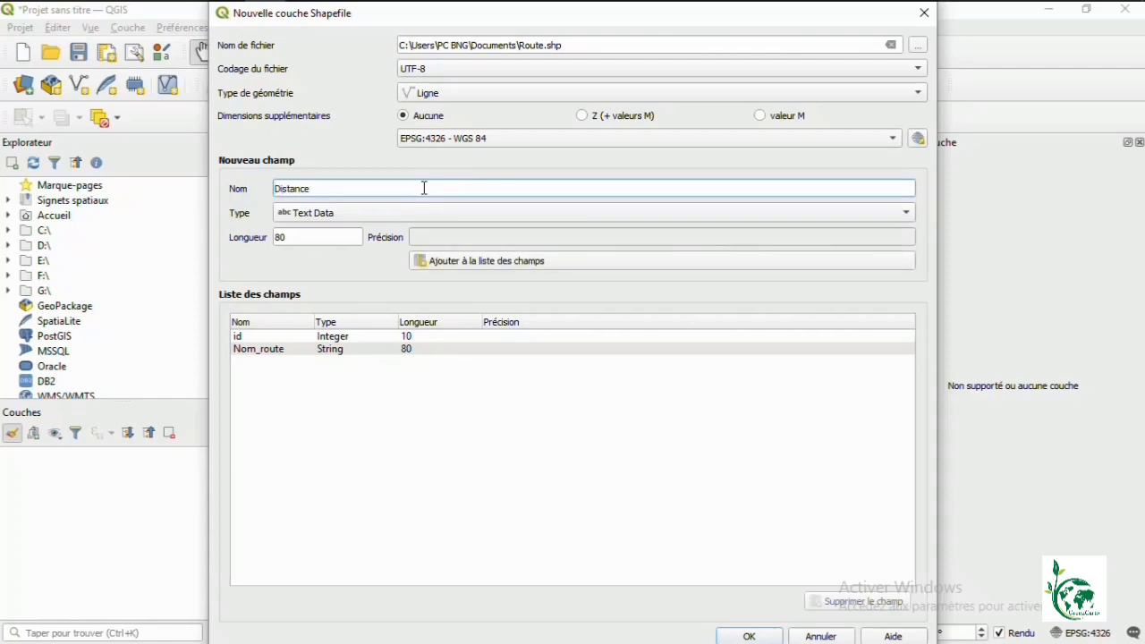
left_click(366, 213)
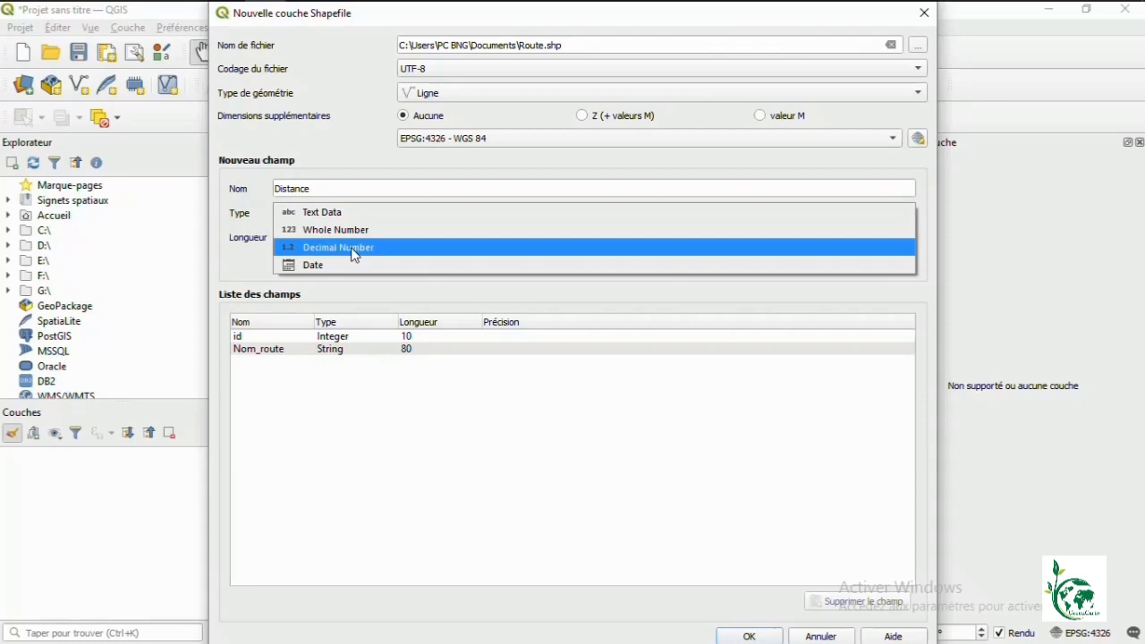
Step: Add Distance and Type_route as decimal number fields, then create the Route layer
left_click(355, 255)
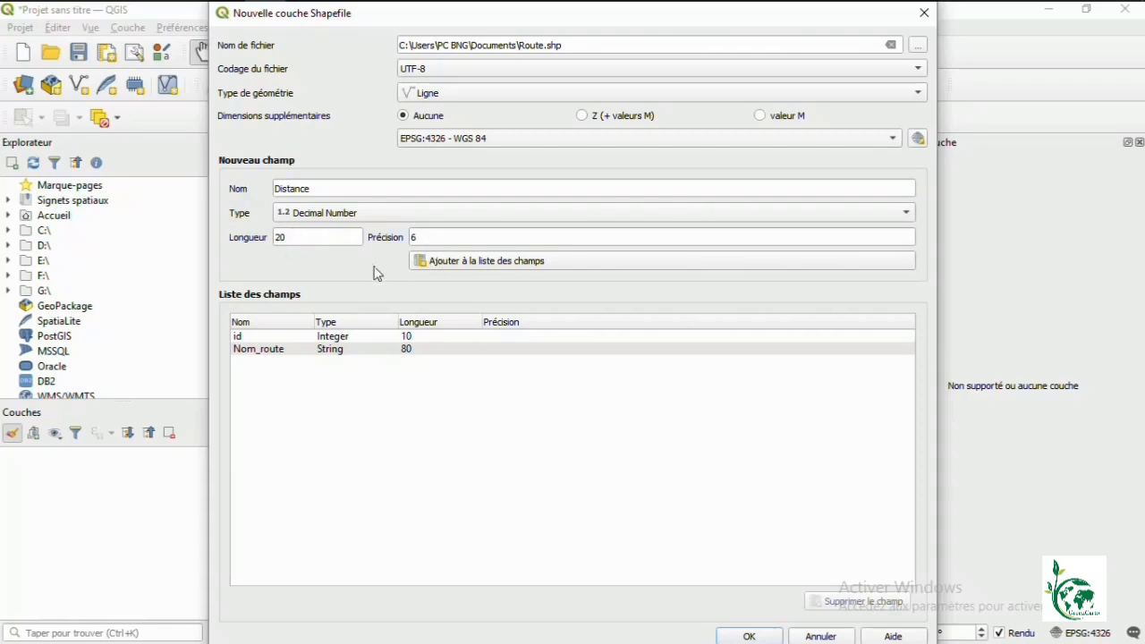
left_click(486, 264)
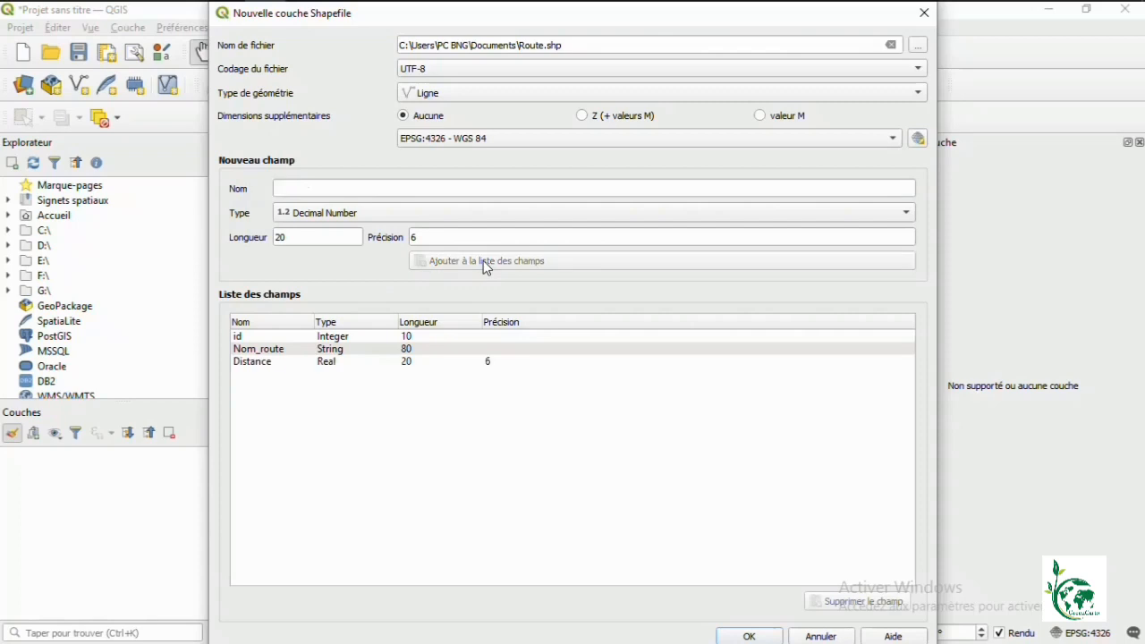
left_click(403, 189)
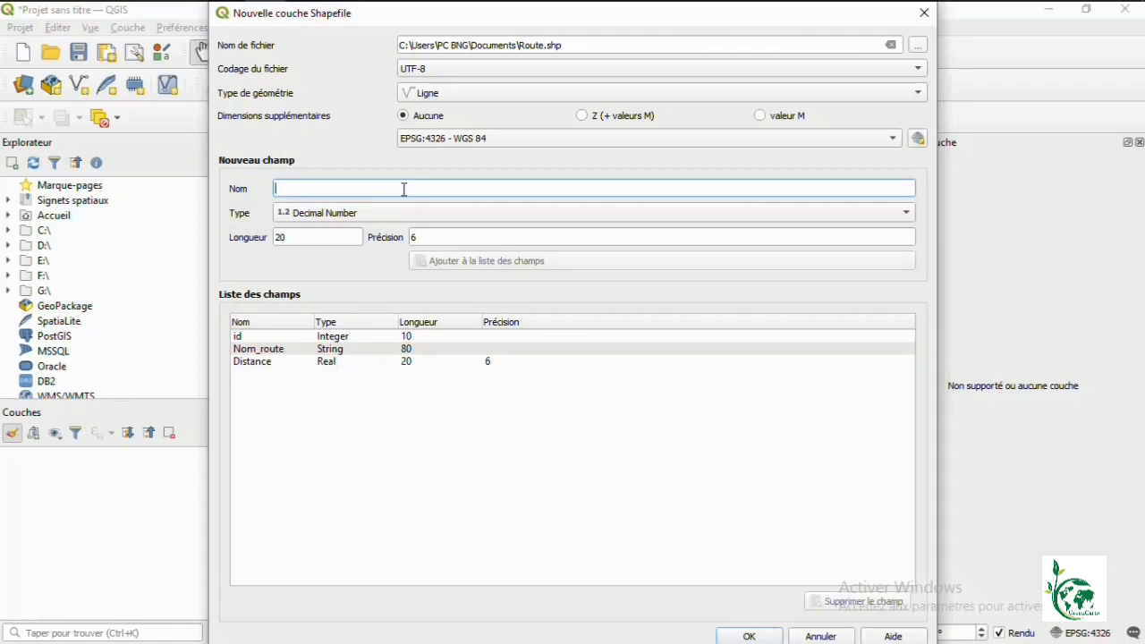
type("Type")
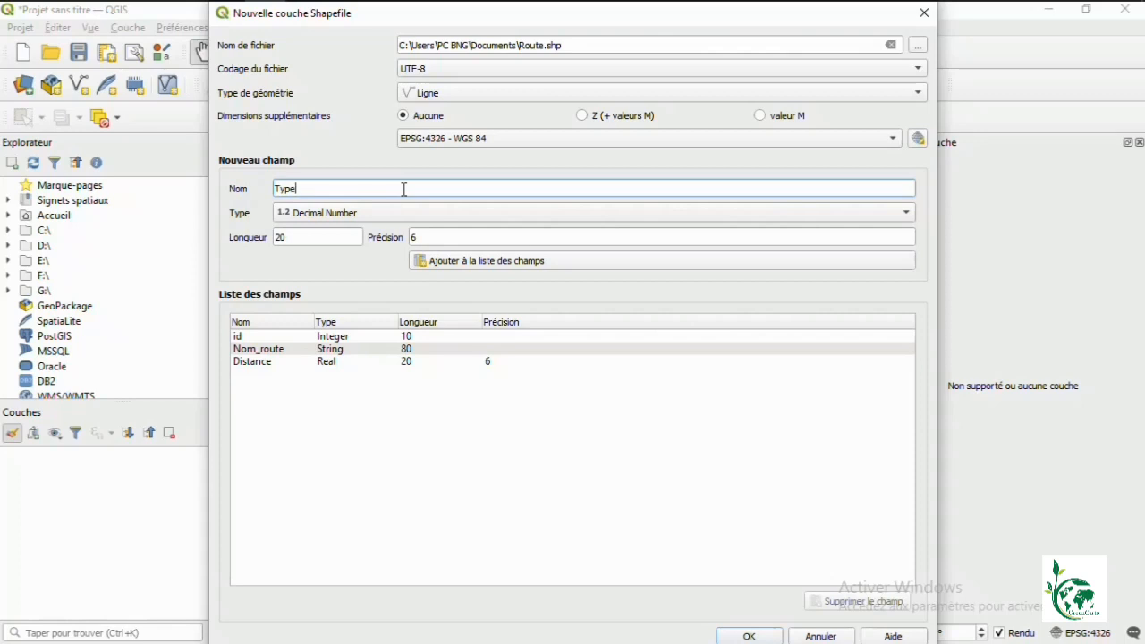
type("_route")
left_click(529, 262)
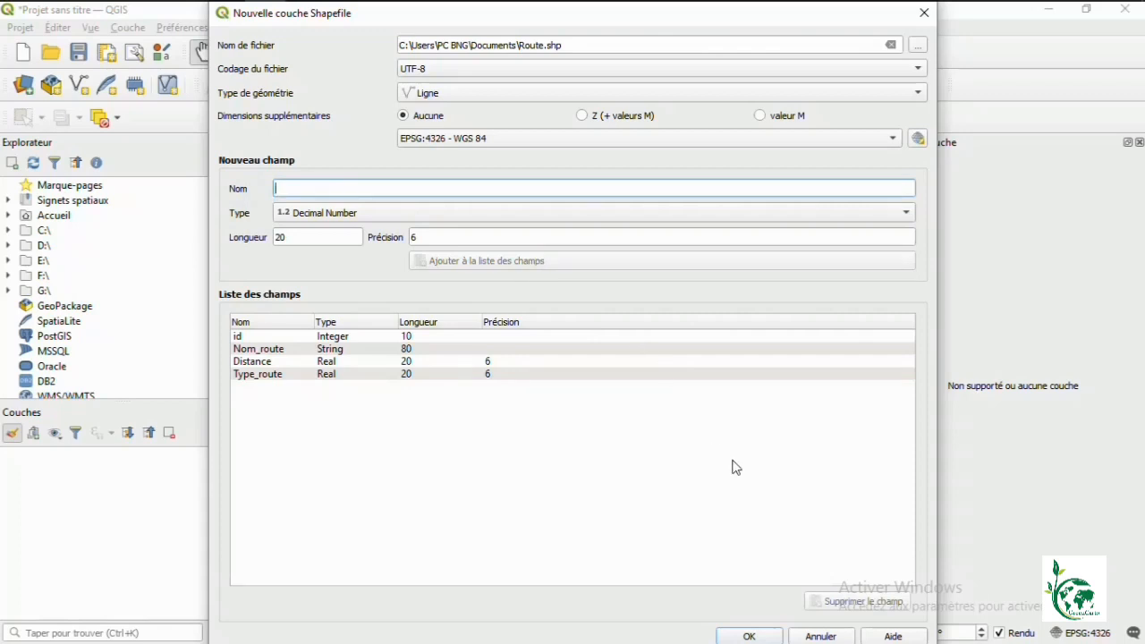
left_click(749, 637)
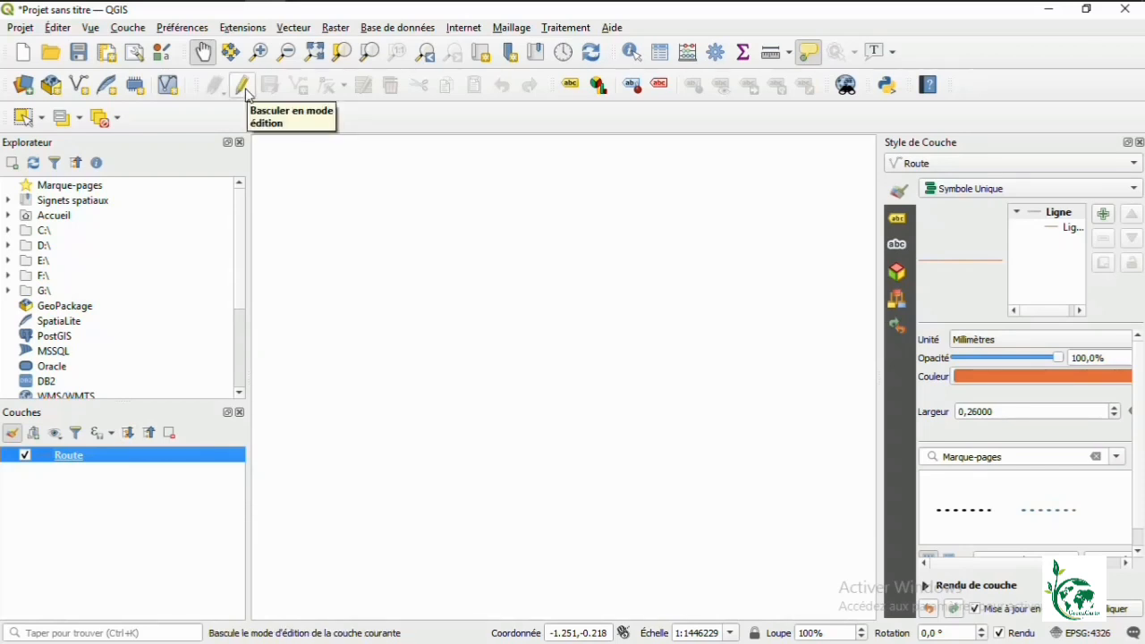
Step: Enable editing on Route and digitize a five-vertex road line, opening its attribute form
left_click(241, 86)
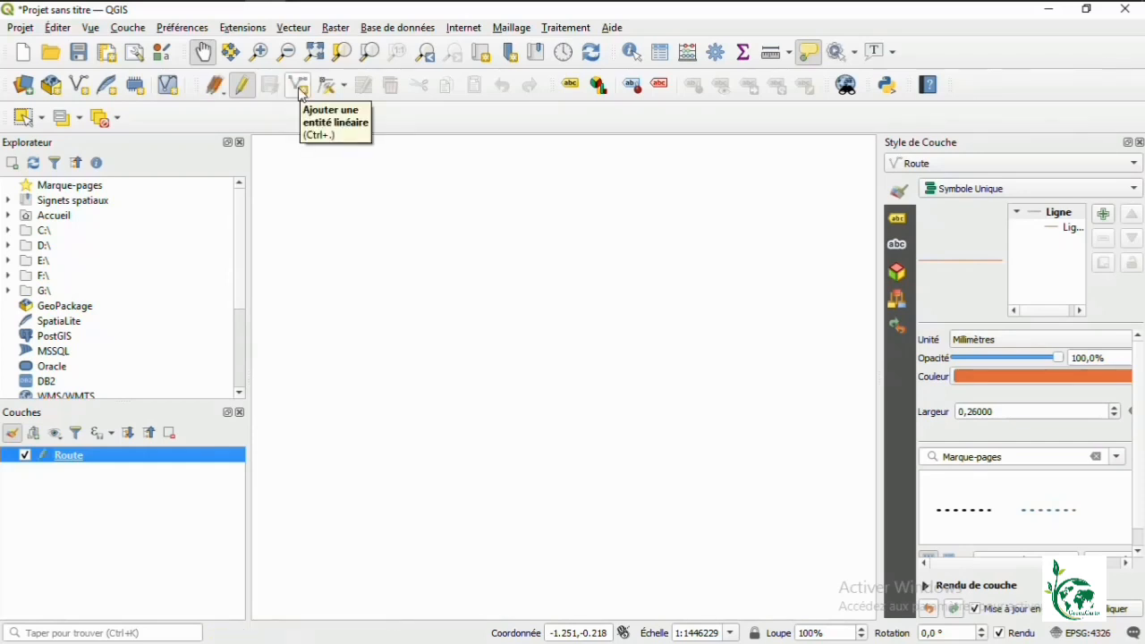
left_click(299, 87)
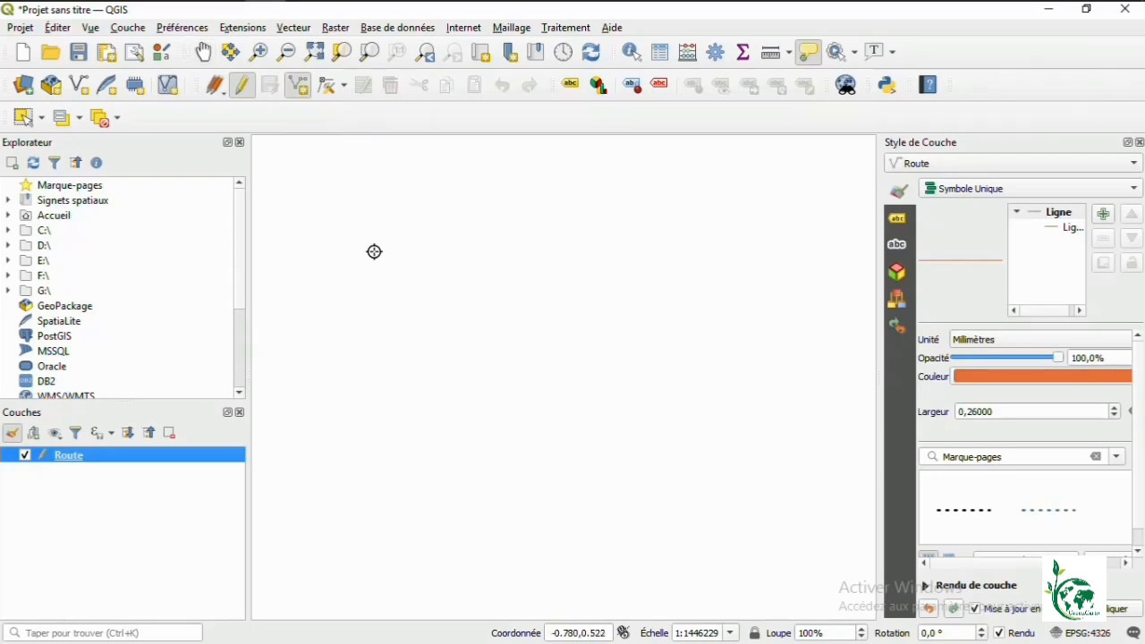
left_click(375, 259)
left_click(429, 330)
left_click(497, 375)
left_click(590, 398)
left_click(657, 433)
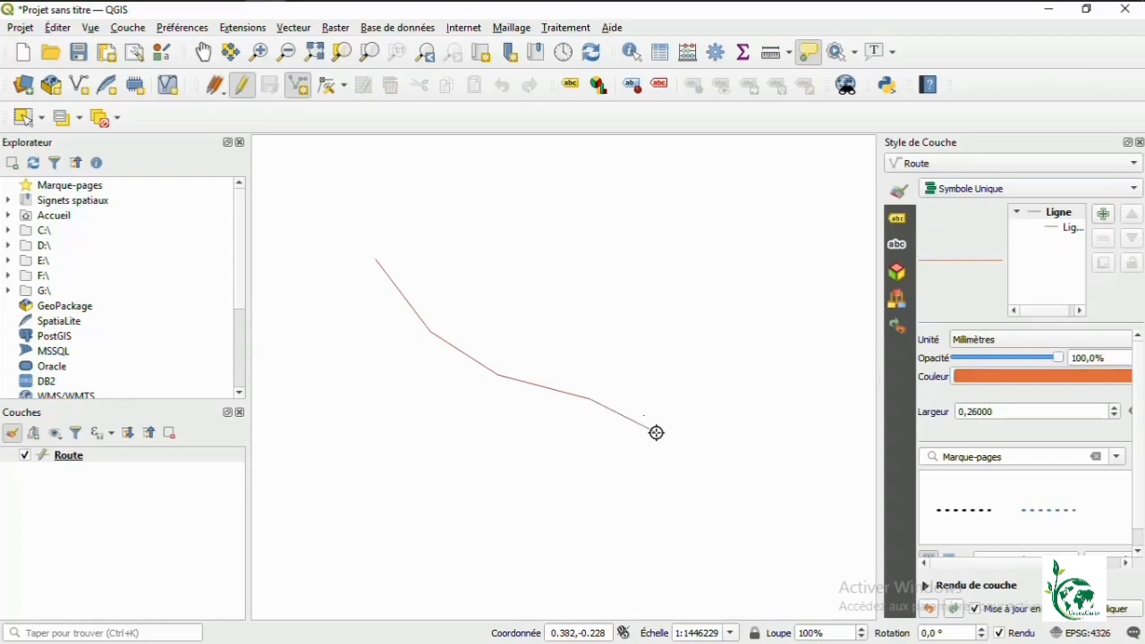
right_click(656, 433)
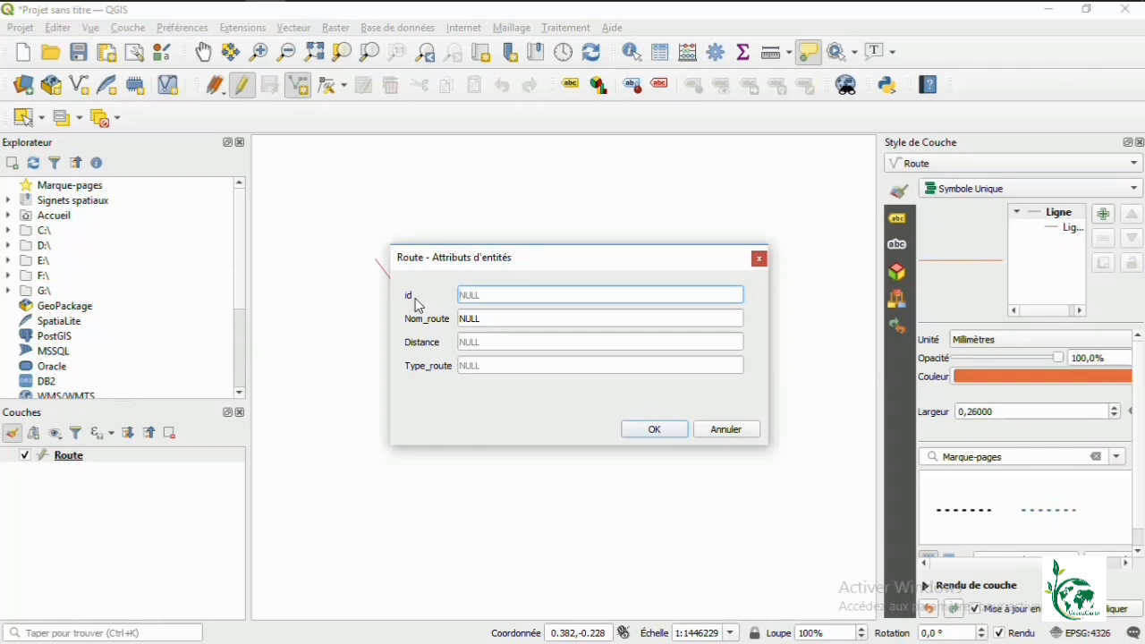
Step: Cancel the new line's attribute form, discarding the drawn road
left_click(552, 365)
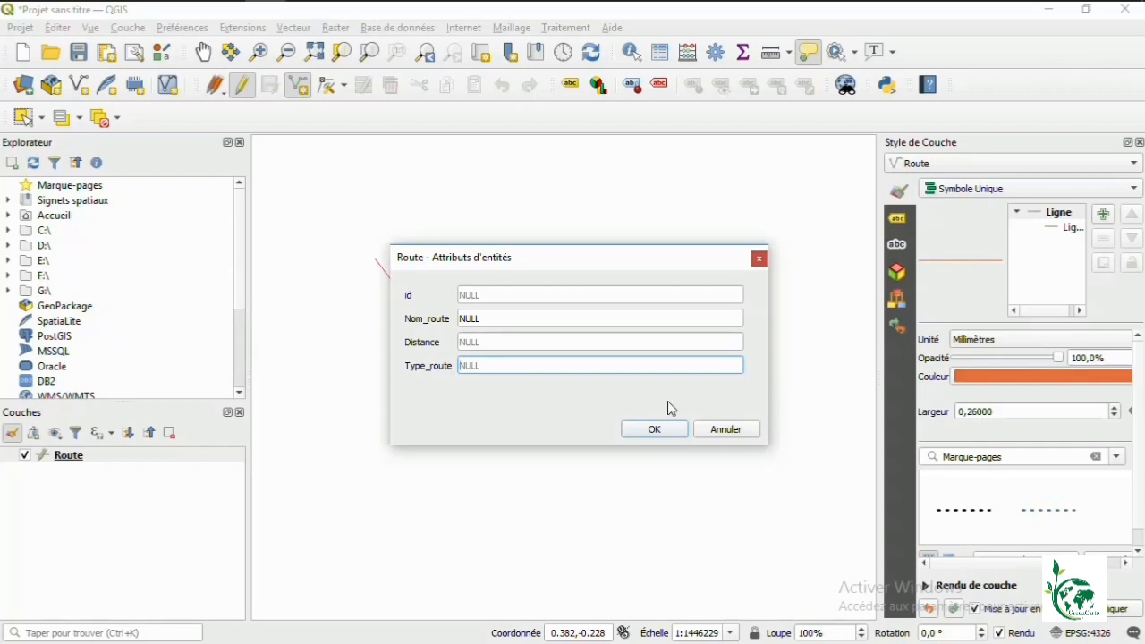
left_click(720, 435)
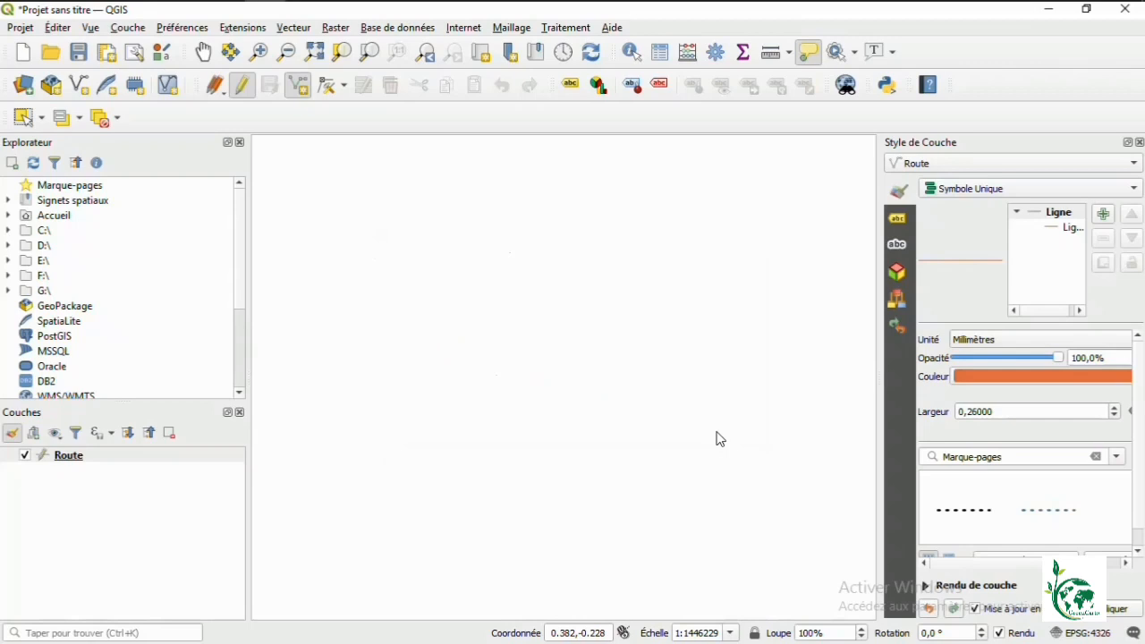
right_click(109, 461)
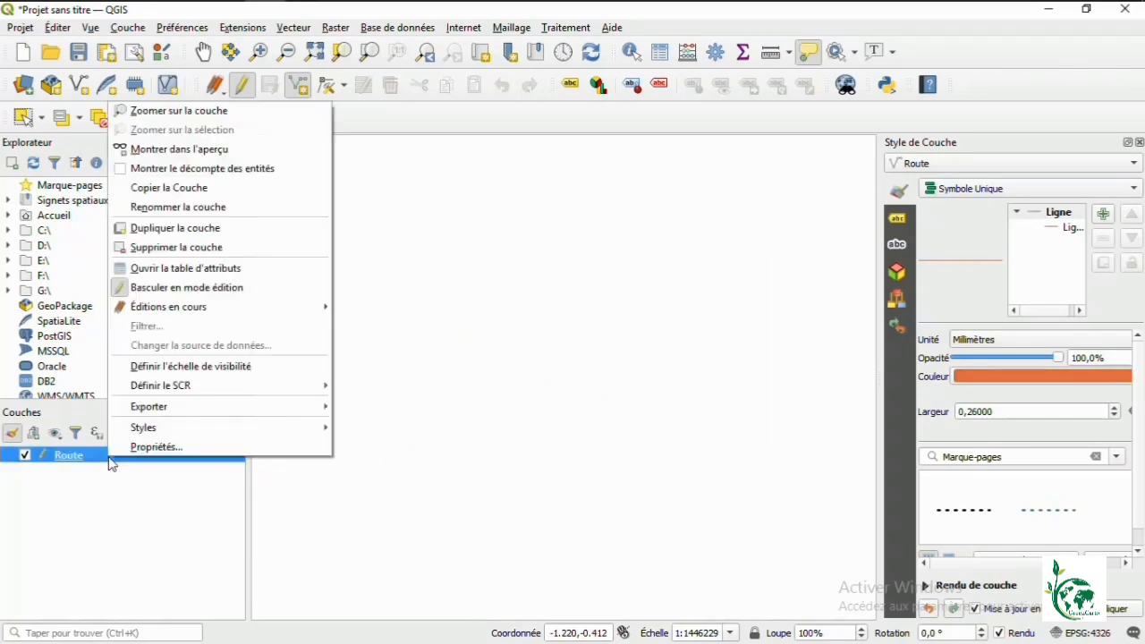
Step: Open the Route layer's Propriétés dialog from its context menu
left_click(157, 447)
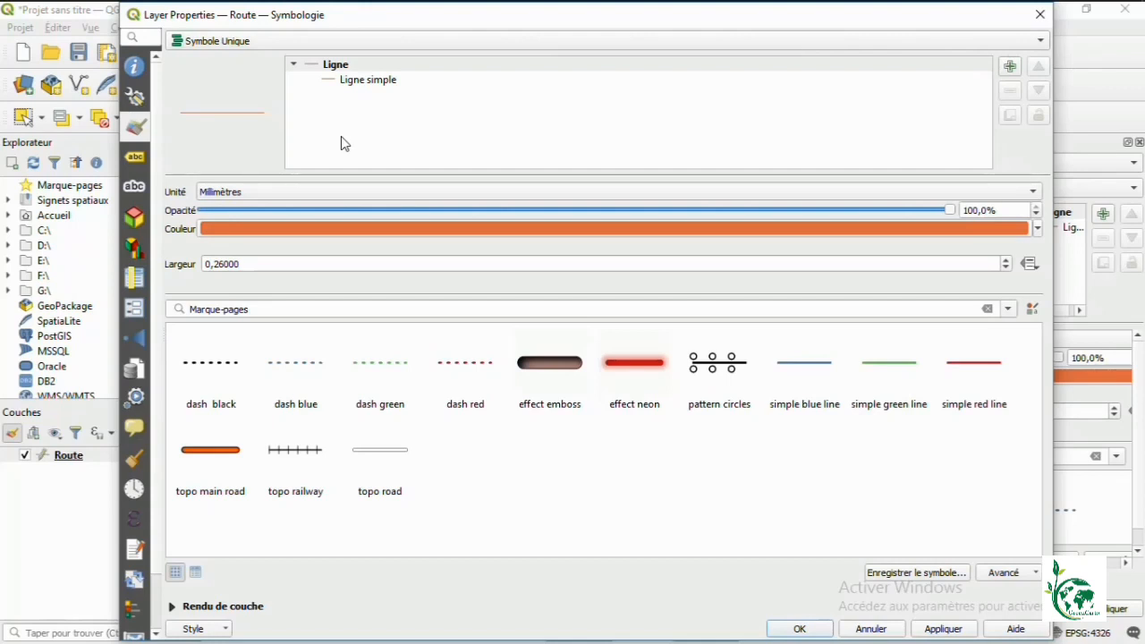
Step: Switch the Route layer properties to the Formulaire d'attributs page
left_click(134, 310)
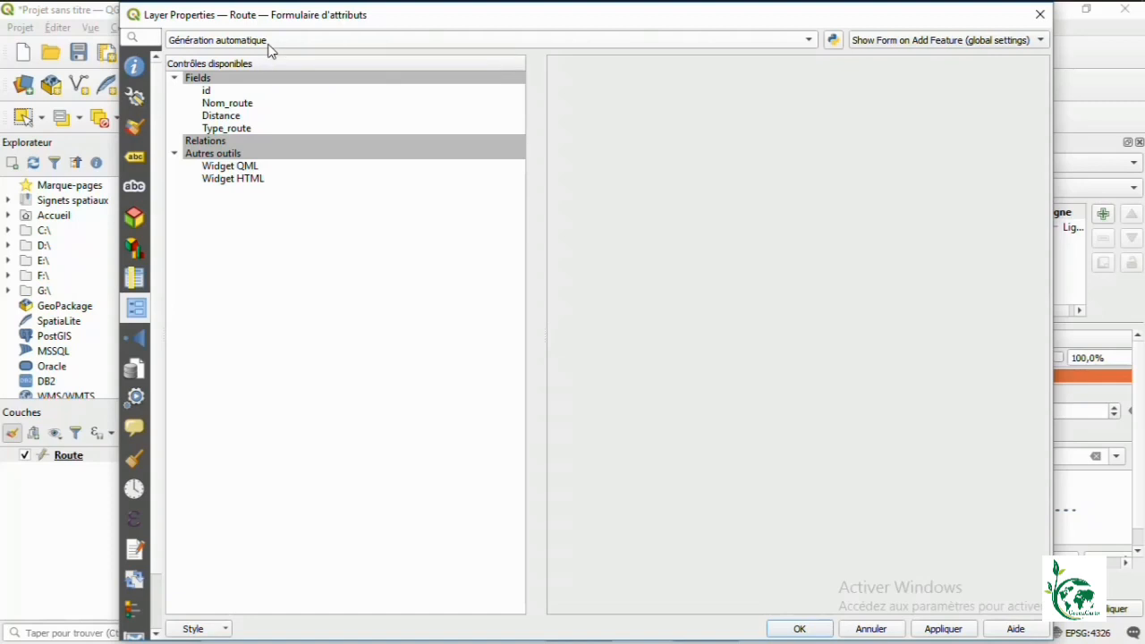
Step: Select the Nom_route field in the Fields tree to view its form settings
left_click(239, 108)
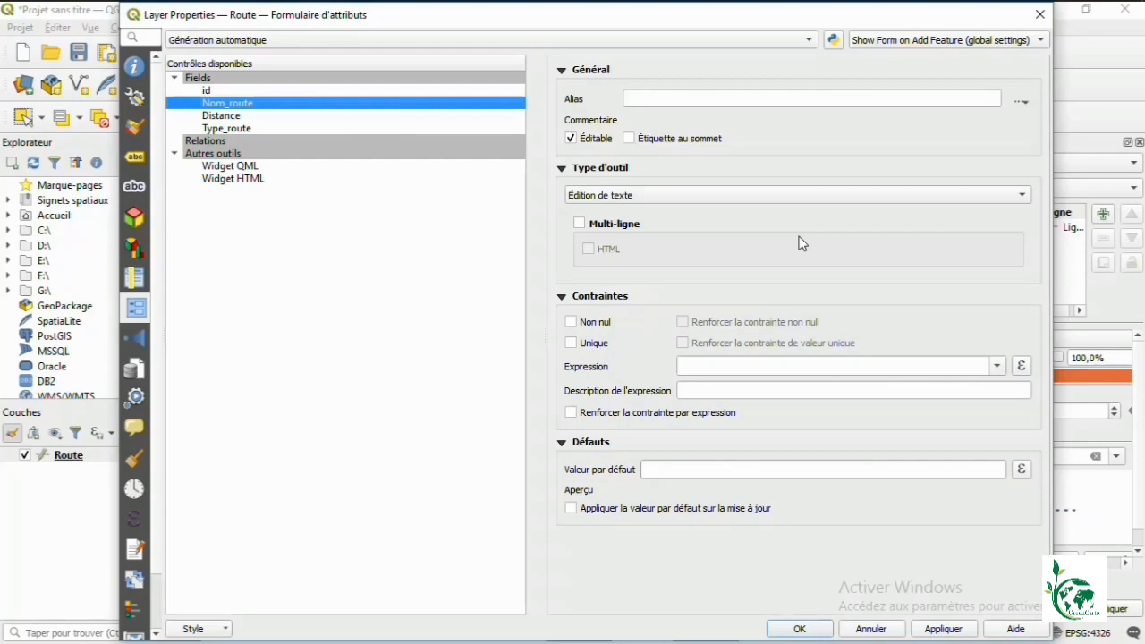
left_click(741, 194)
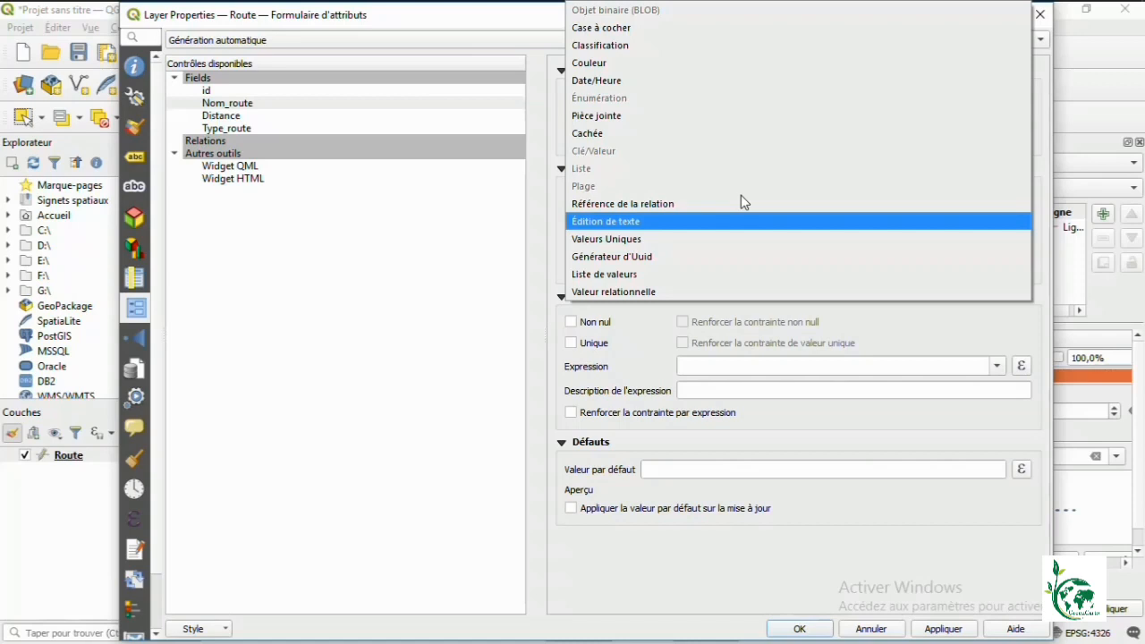
left_click(698, 227)
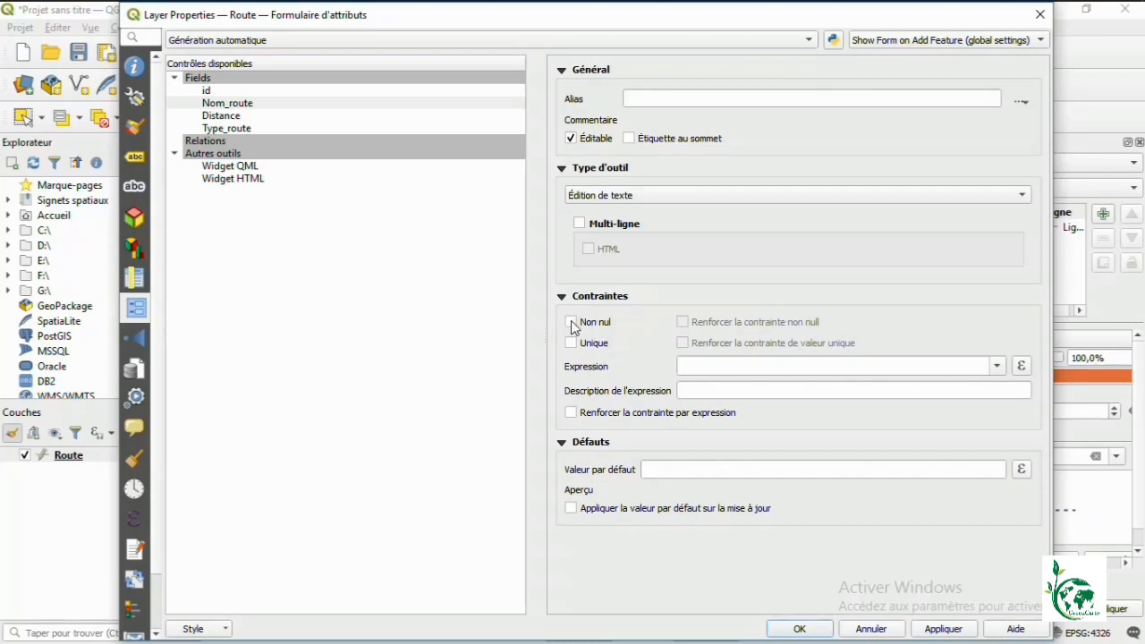
Step: Mark Nom_route as Non nul, apply it, and close the Route layer properties
left_click(572, 324)
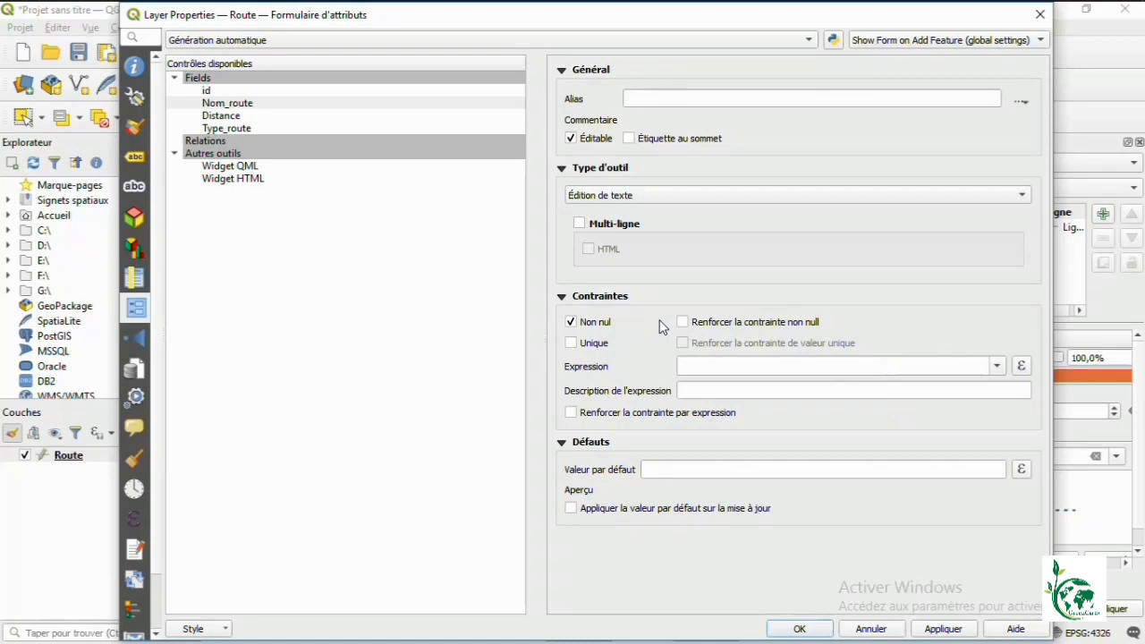
left_click(958, 631)
left_click(816, 629)
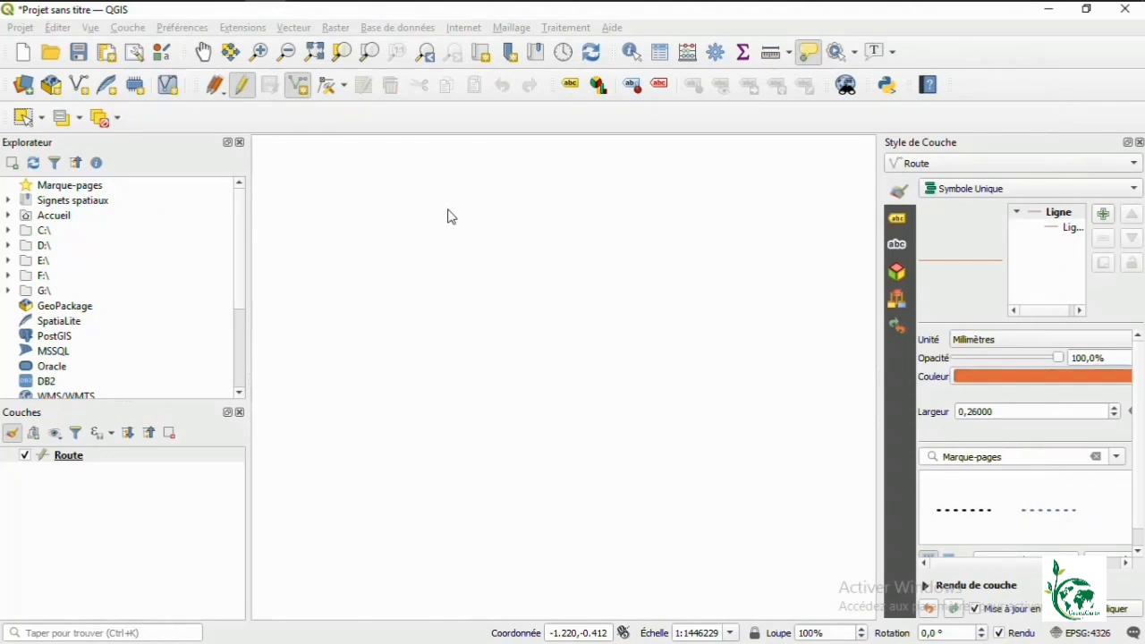
Step: Digitize a new three-vertex road line on the map to bring up its attribute form
left_click(298, 87)
left_click(355, 223)
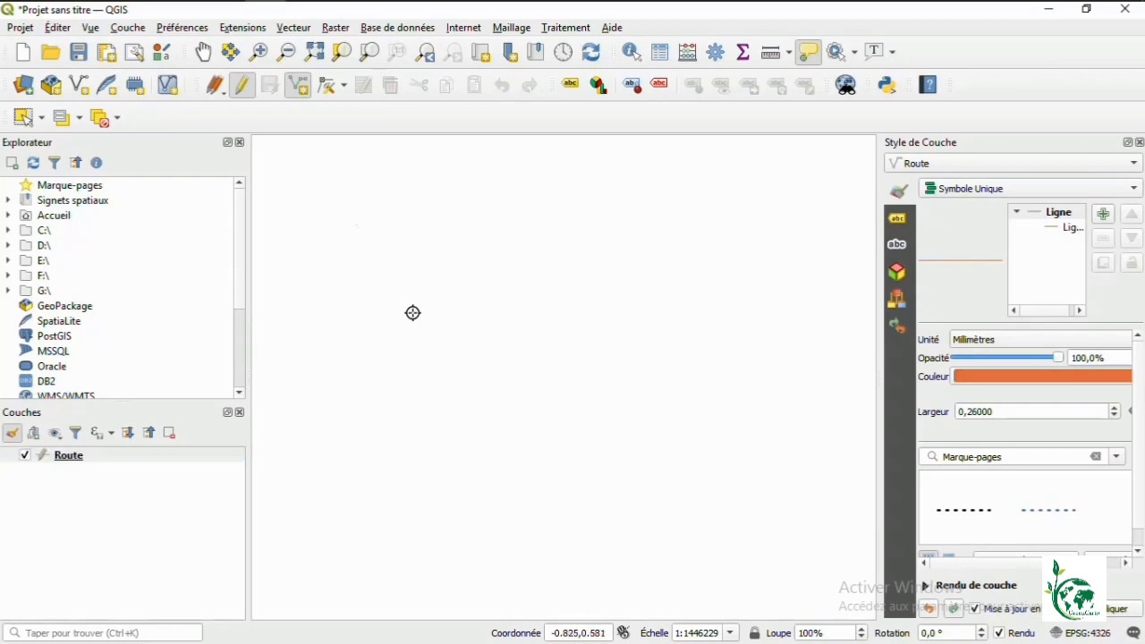
left_click(418, 316)
left_click(555, 389)
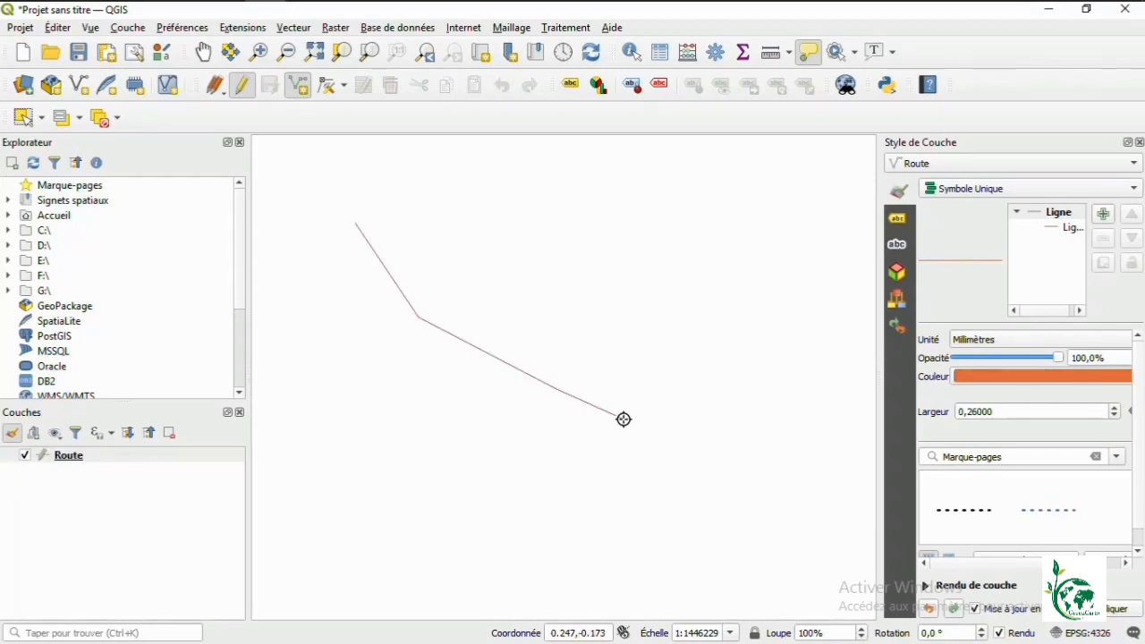
right_click(623, 419)
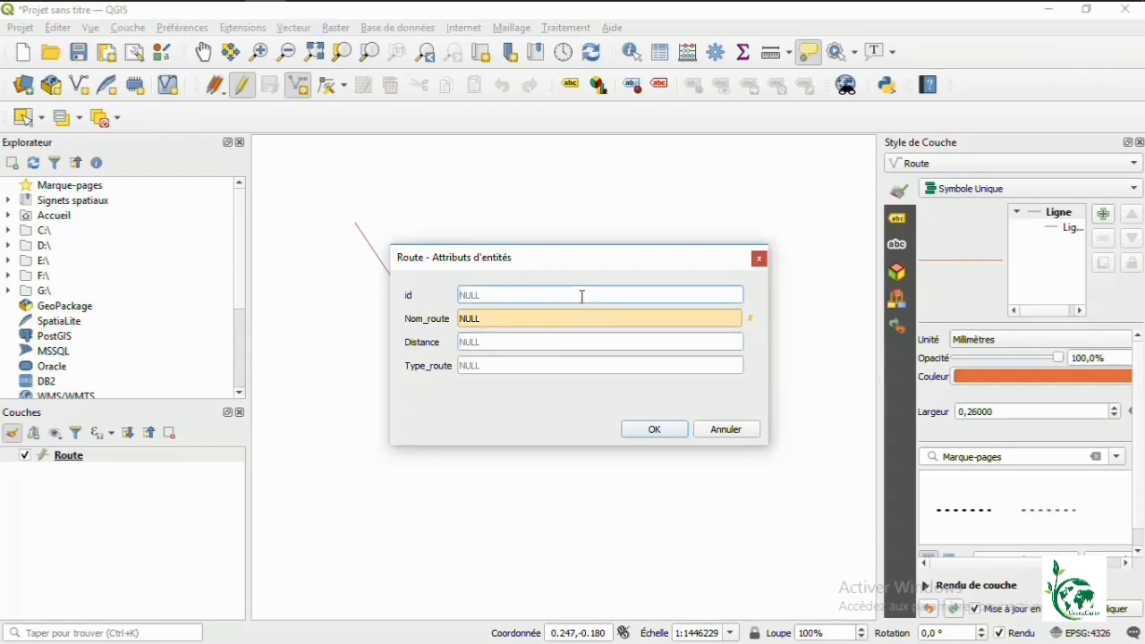
Step: Save the first road with id 1 and Distance 100
type("1")
left_click(537, 343)
type("100")
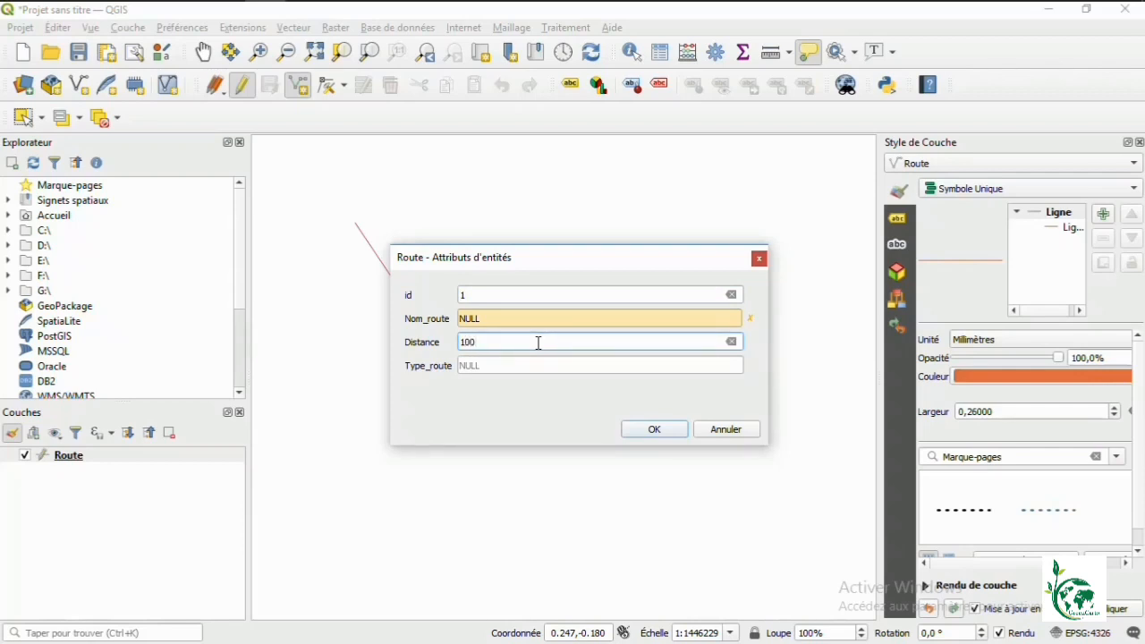
left_click(649, 430)
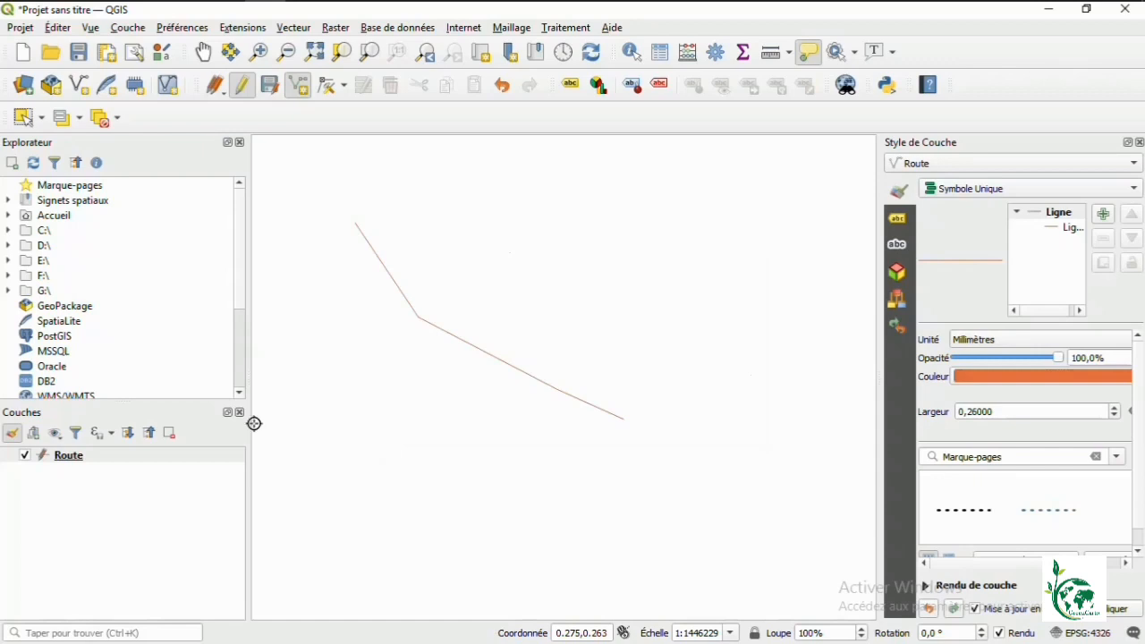
right_click(89, 459)
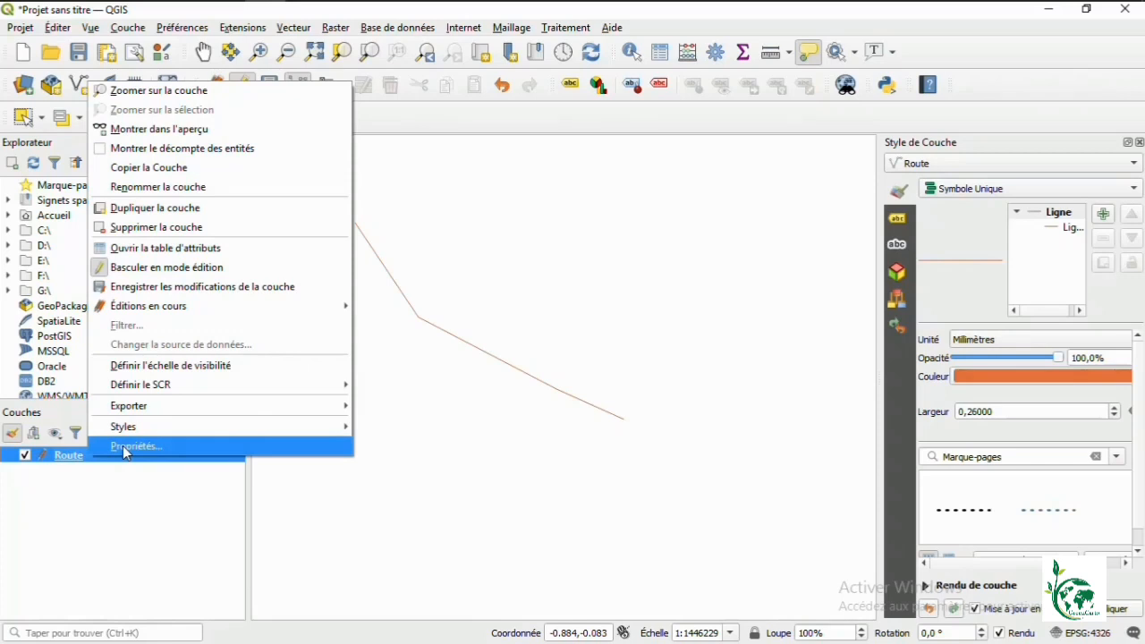
Step: Enforce Nom_route's not-null constraint in the Route layer properties, apply, and close them
left_click(123, 445)
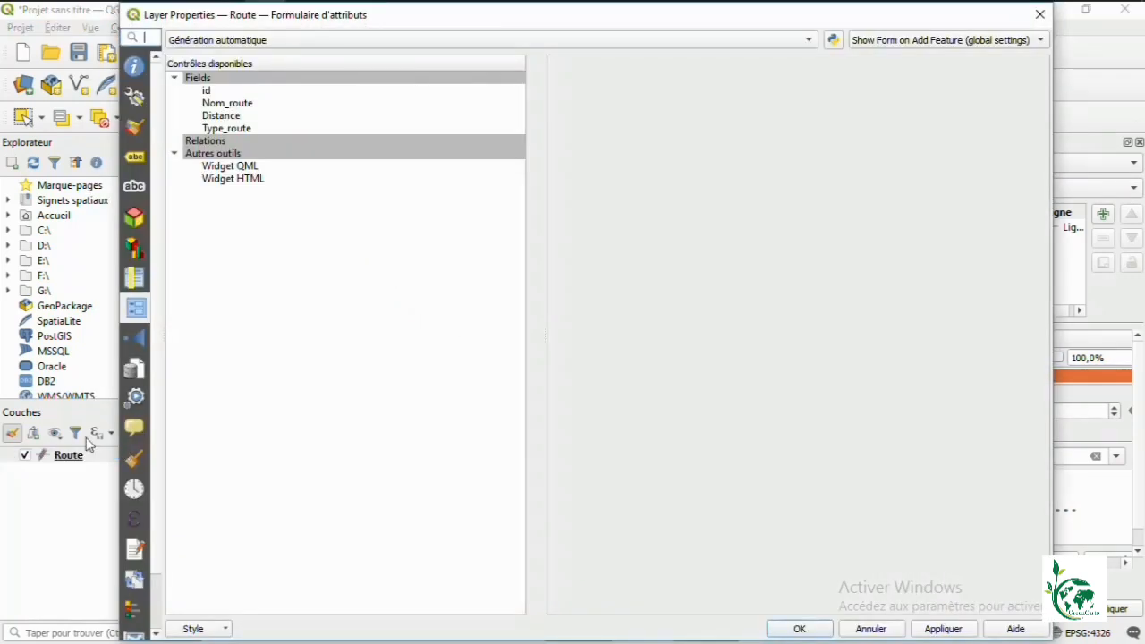
left_click(235, 104)
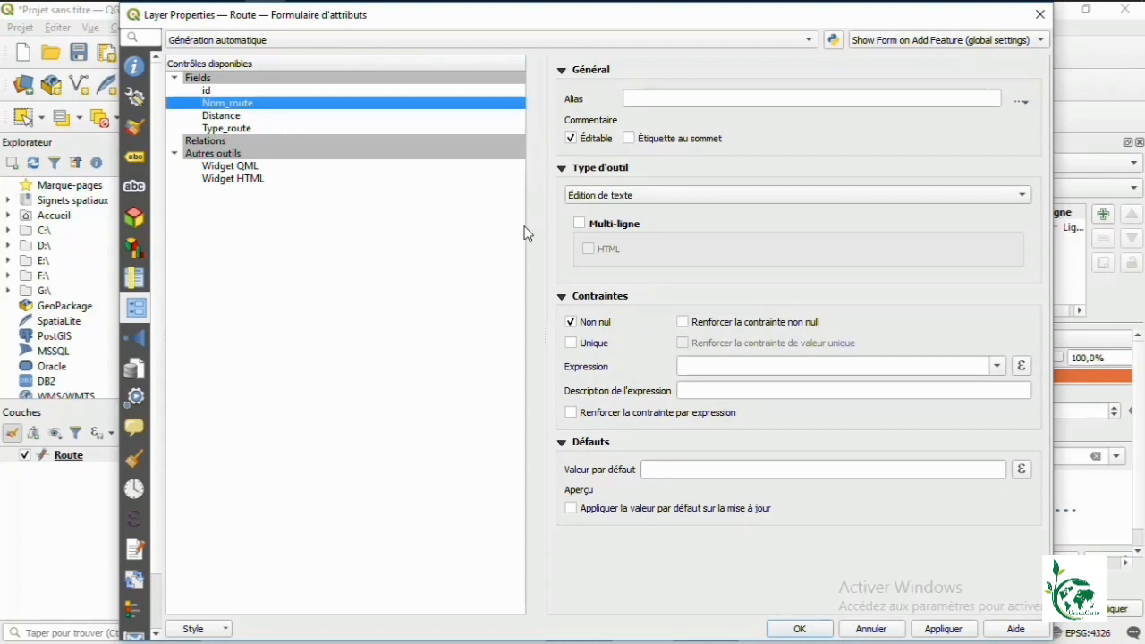
left_click(683, 323)
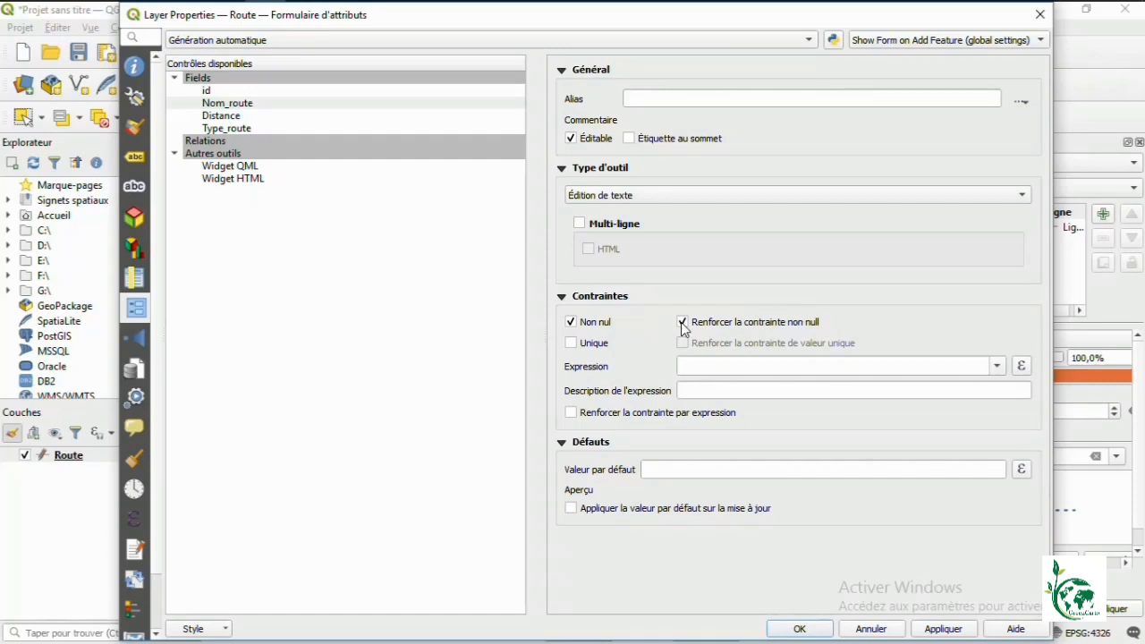
left_click(936, 631)
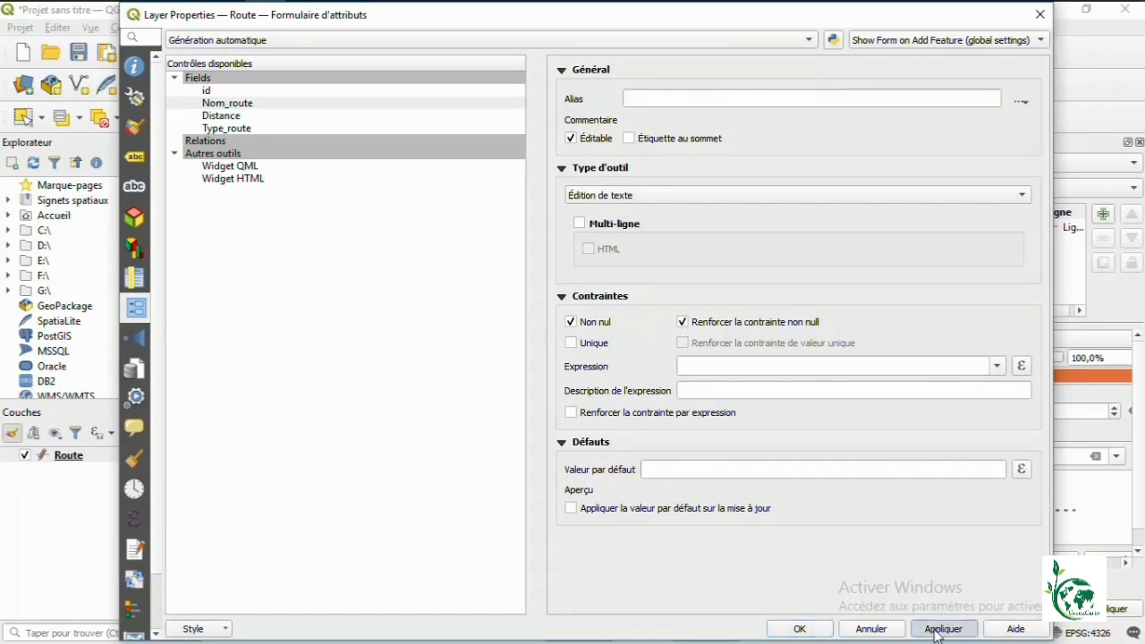
left_click(800, 629)
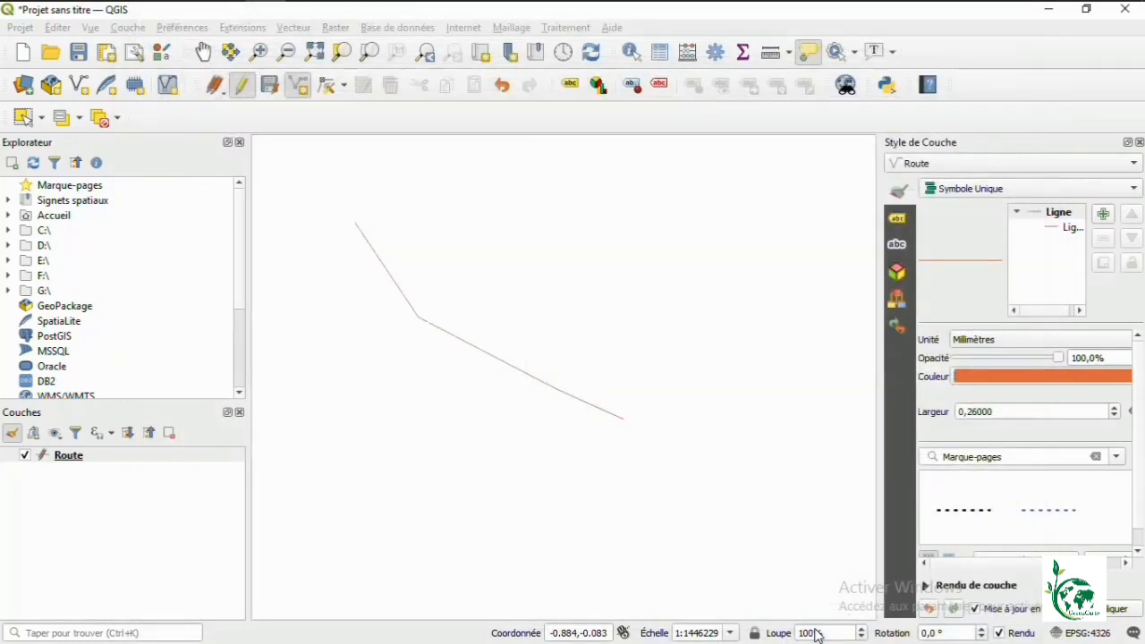
Step: Draw a second road line from above, bending down to end on the first road
left_click(303, 89)
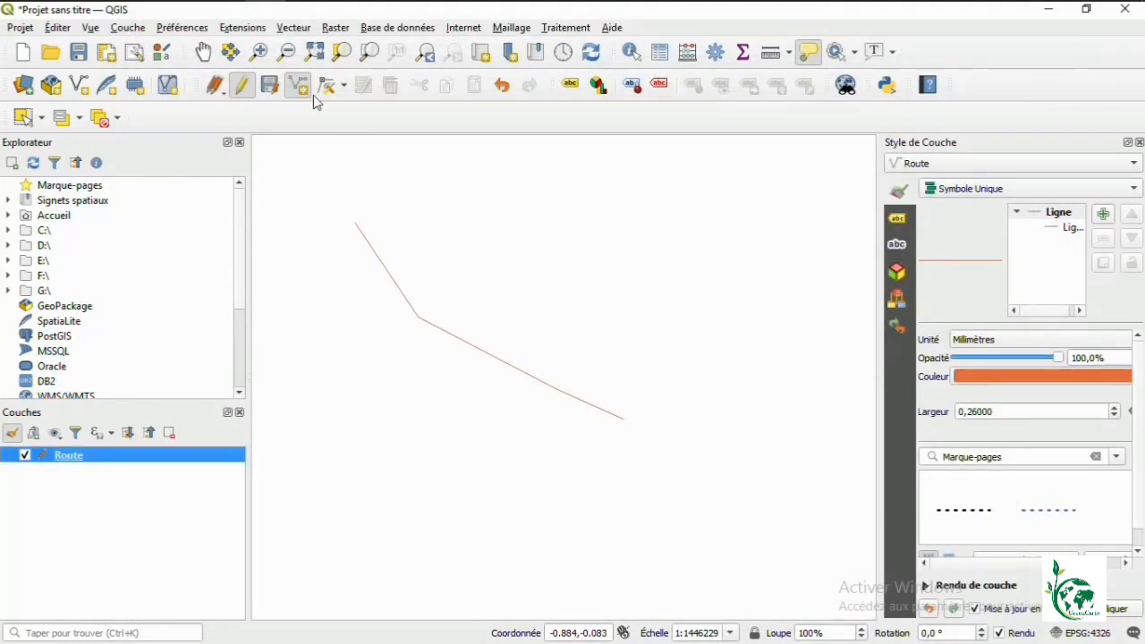
left_click(523, 219)
left_click(545, 341)
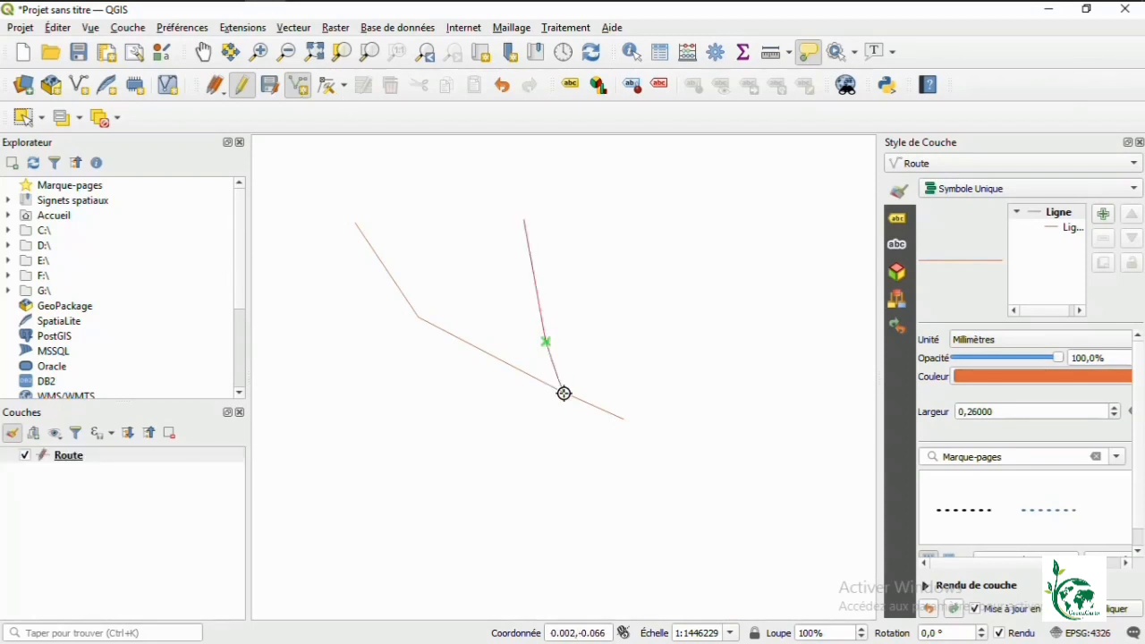
right_click(563, 393)
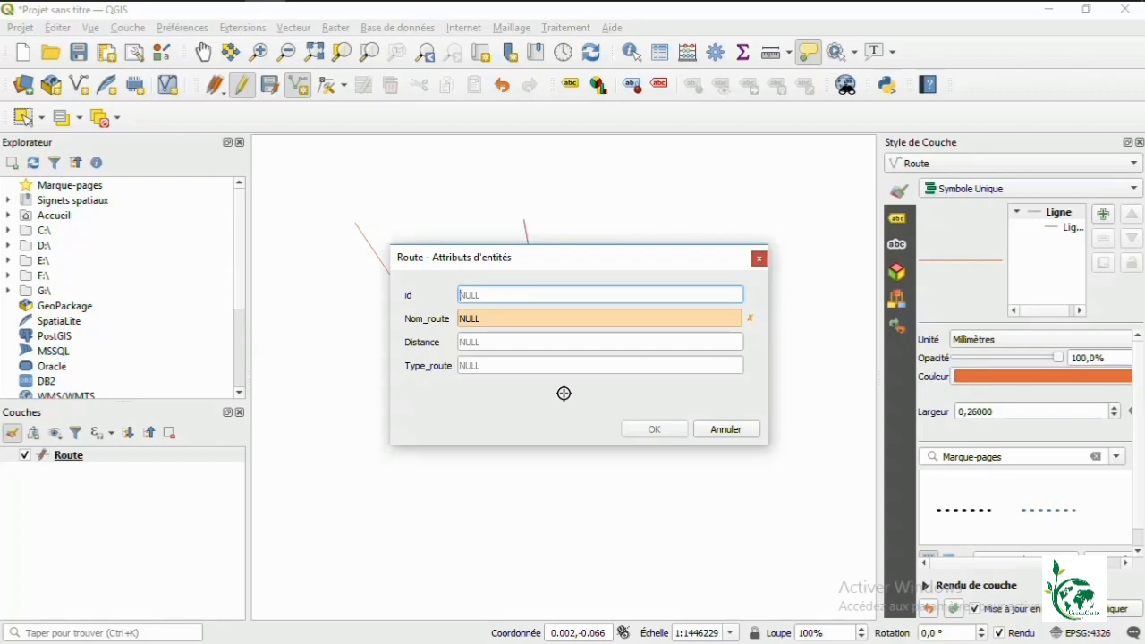
Step: Save the second road with id 2, Distance 75 and Nom_route 'Rue 2'
type("2")
left_click(509, 345)
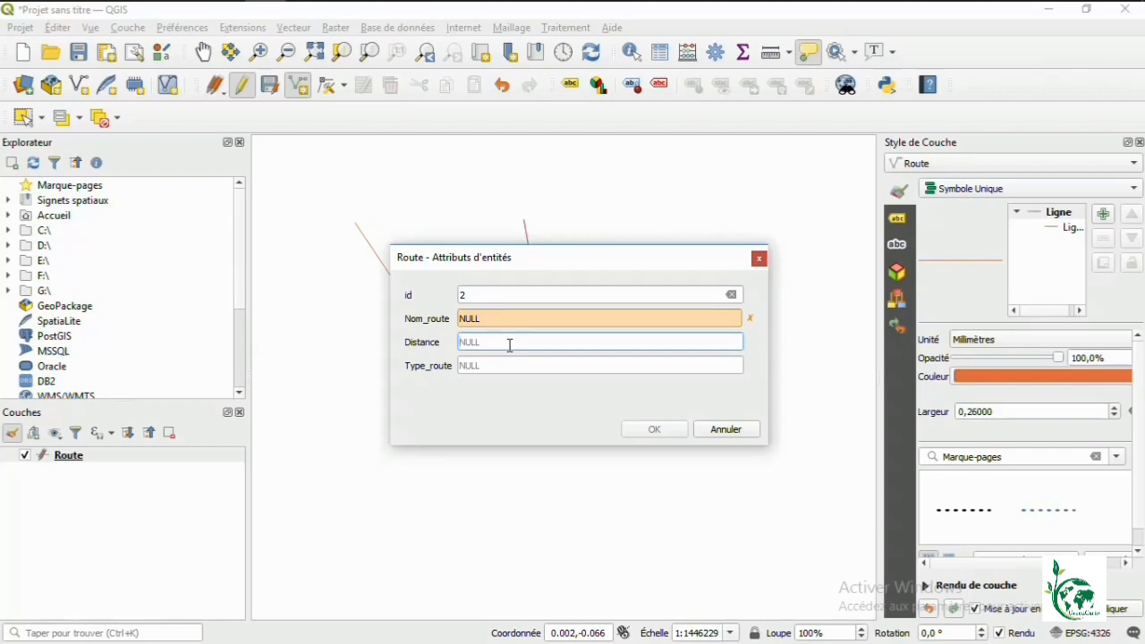
type("75")
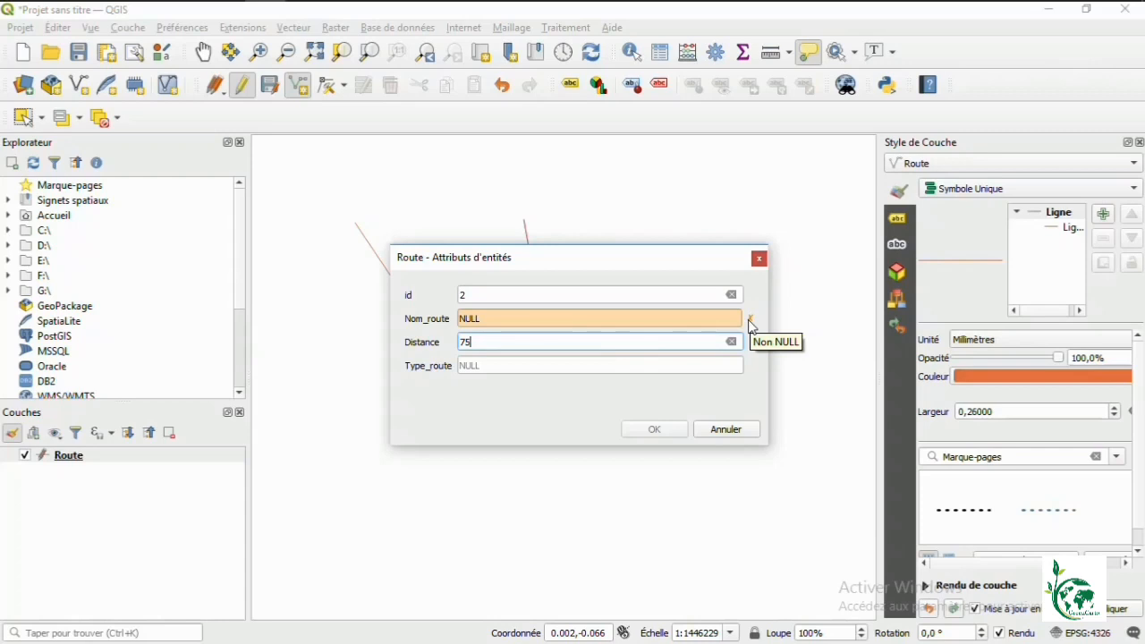
left_click(612, 319)
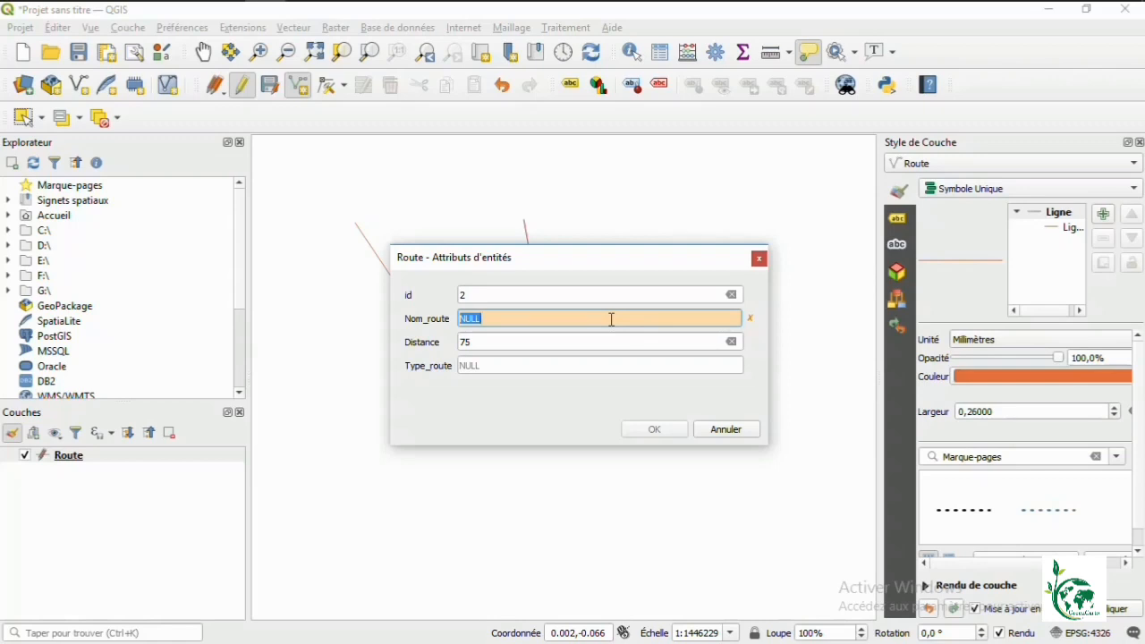
type("Rue 2")
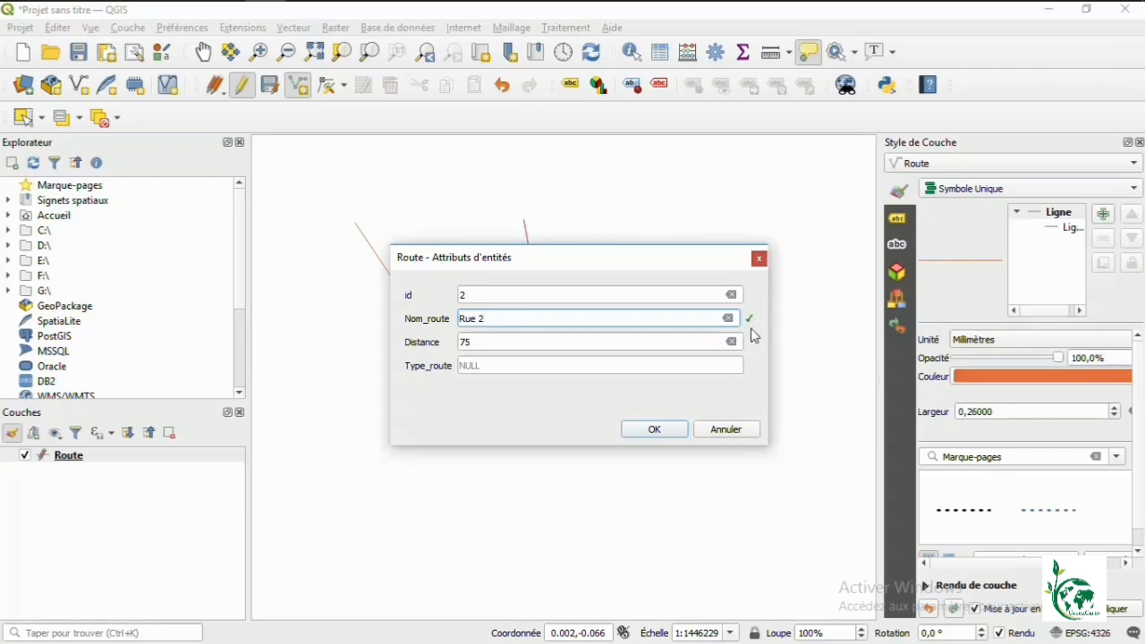
left_click(651, 430)
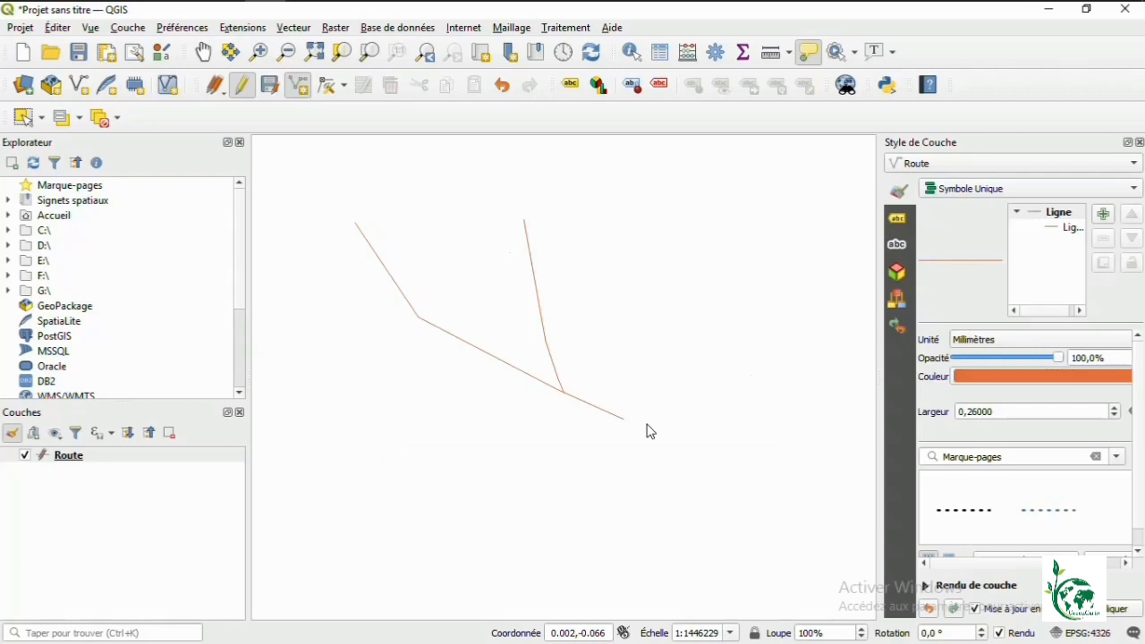
Step: Switch the Route attribute form to the Drag and Drop Designer and remove the id field
right_click(104, 458)
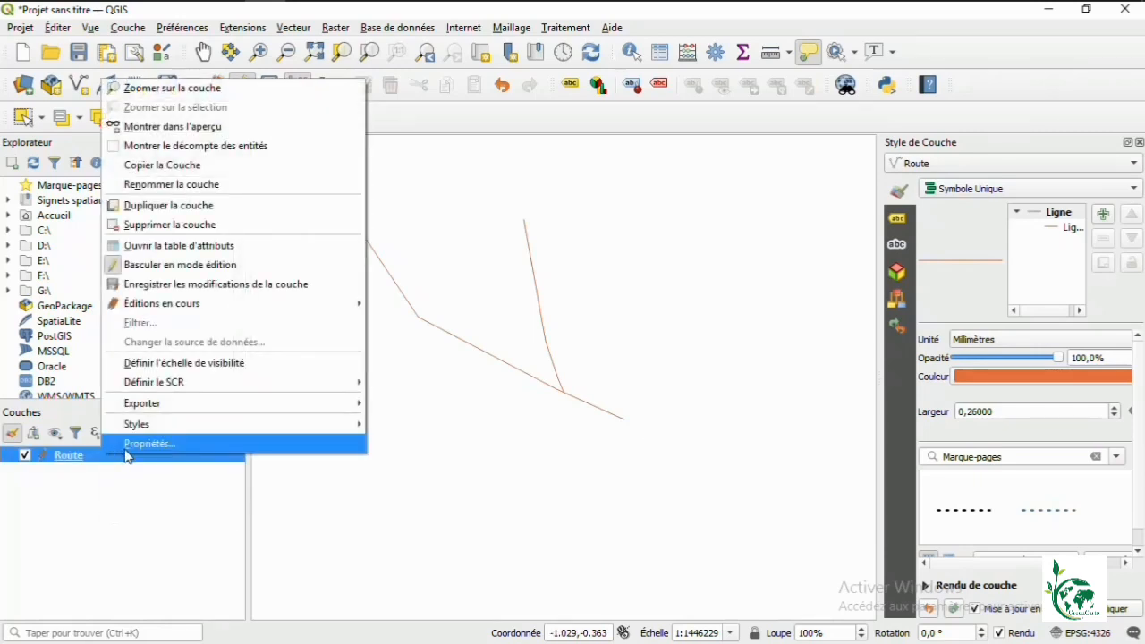
left_click(126, 450)
left_click(234, 103)
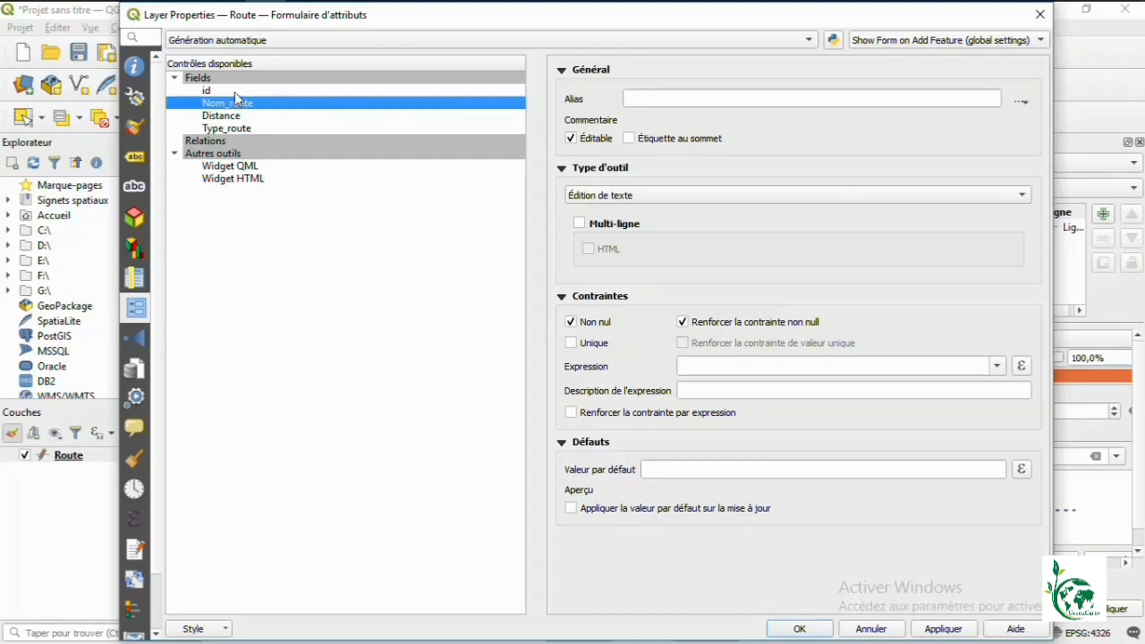
left_click(236, 93)
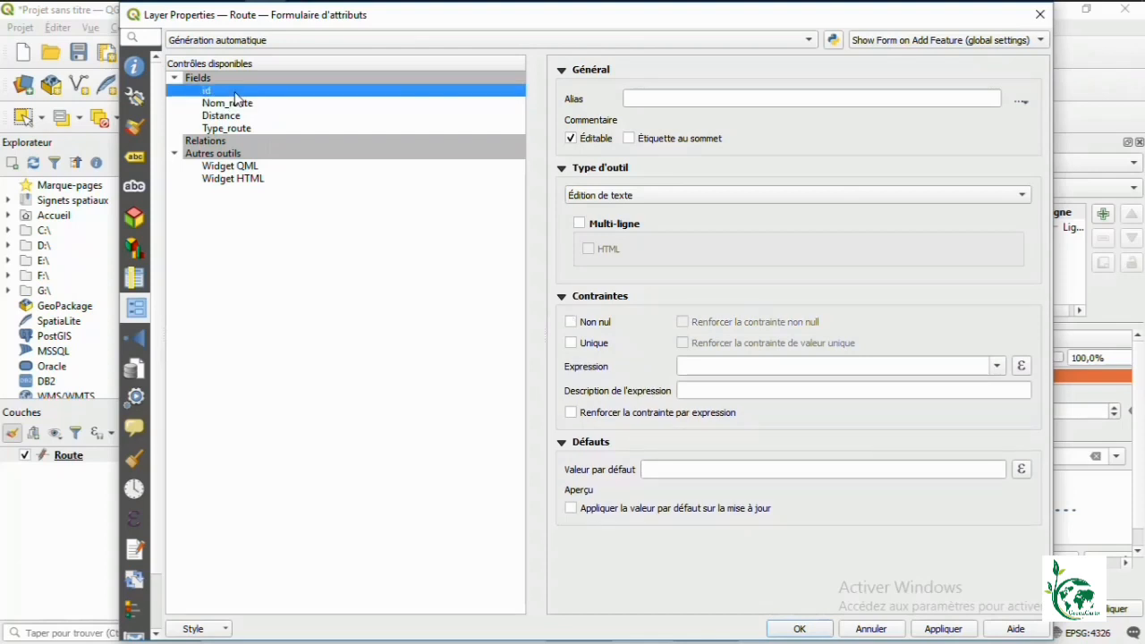
left_click(274, 39)
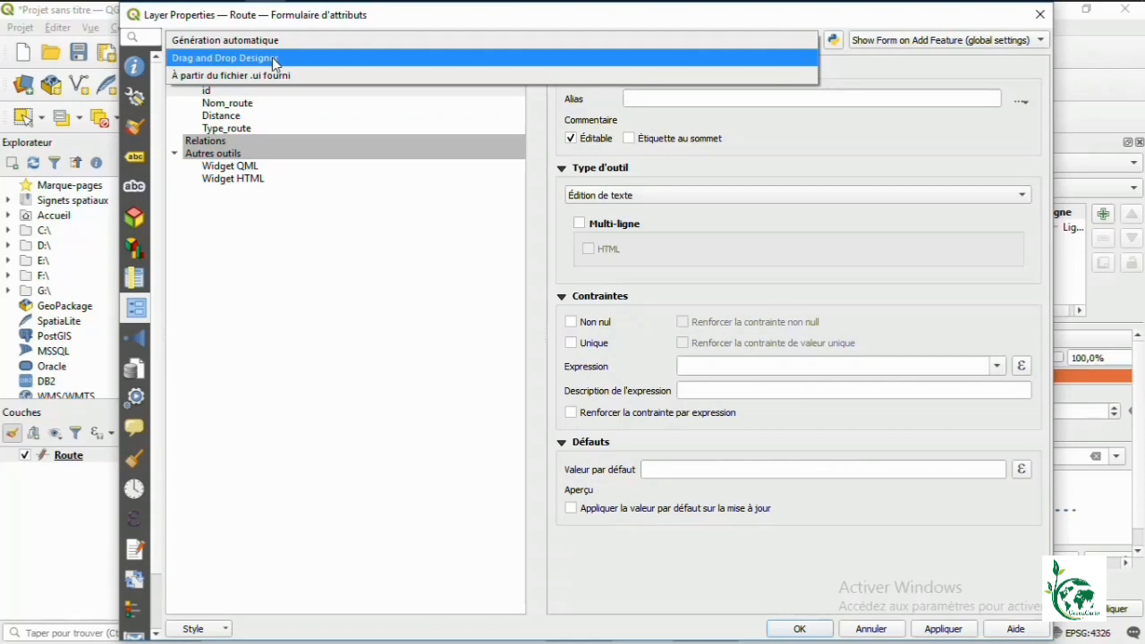
left_click(275, 59)
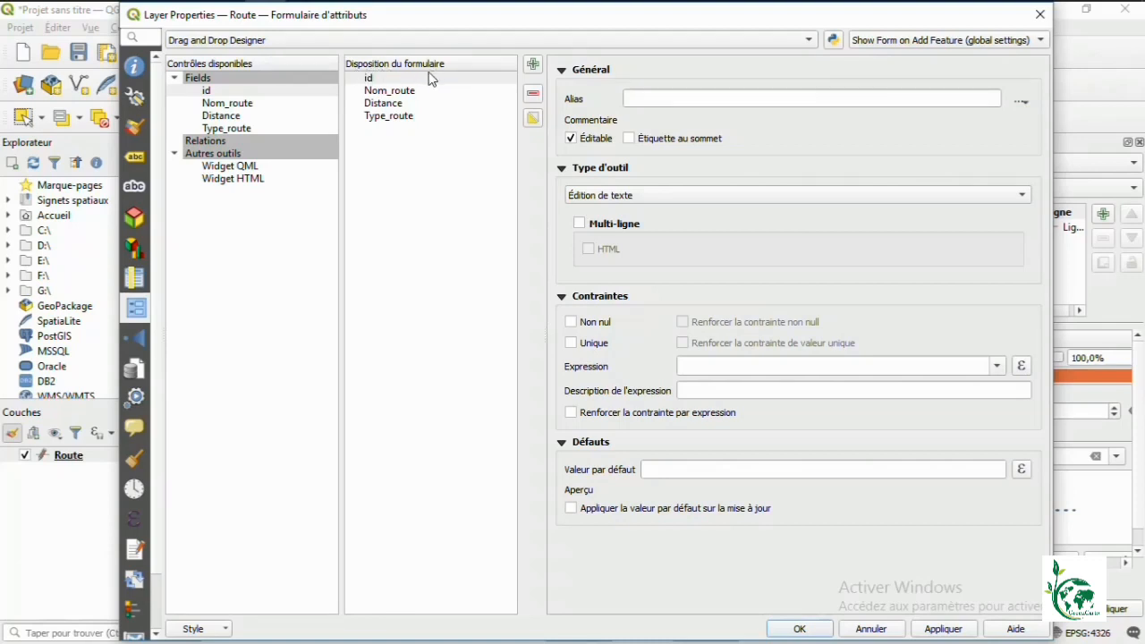
left_click(377, 84)
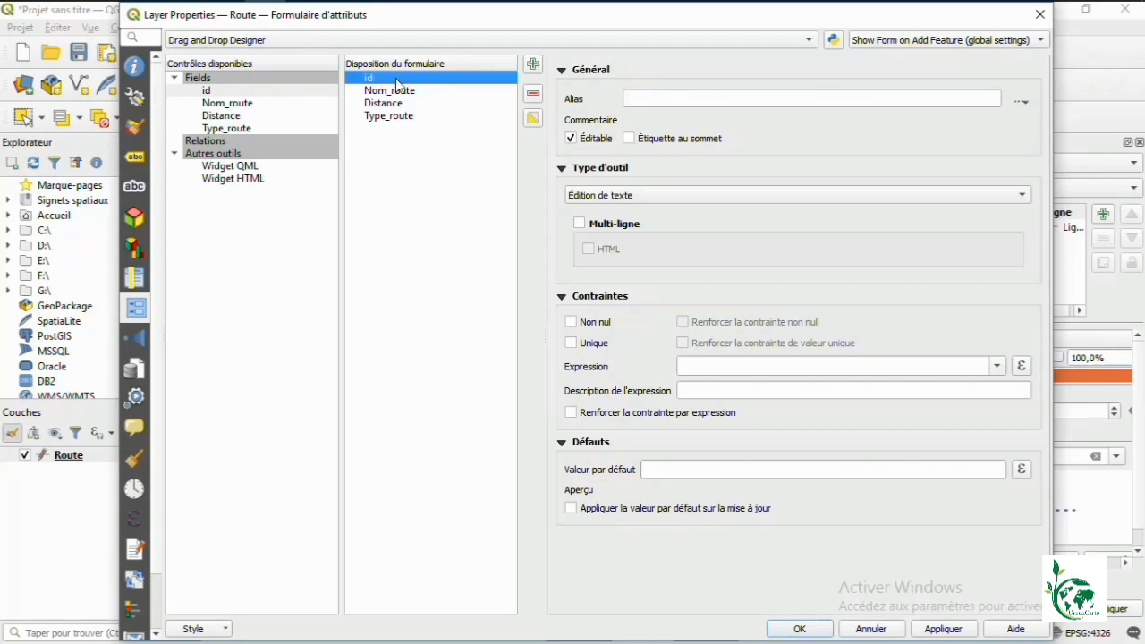
left_click(534, 95)
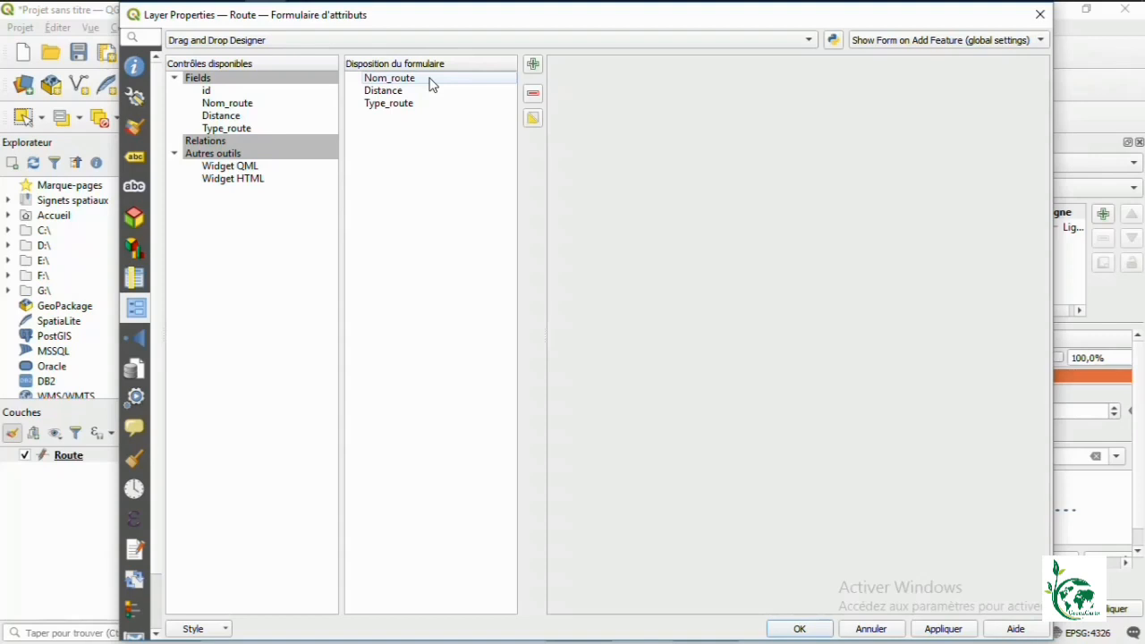
Step: Make Distance Non nul with the not-null constraint enforced, and apply it
left_click(401, 99)
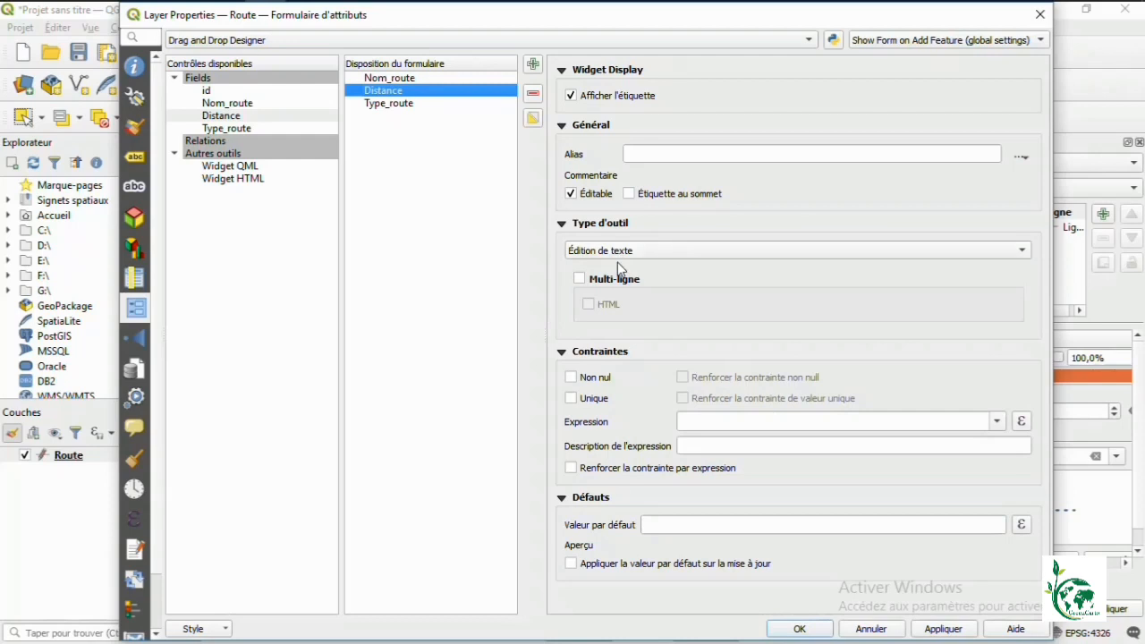
left_click(570, 377)
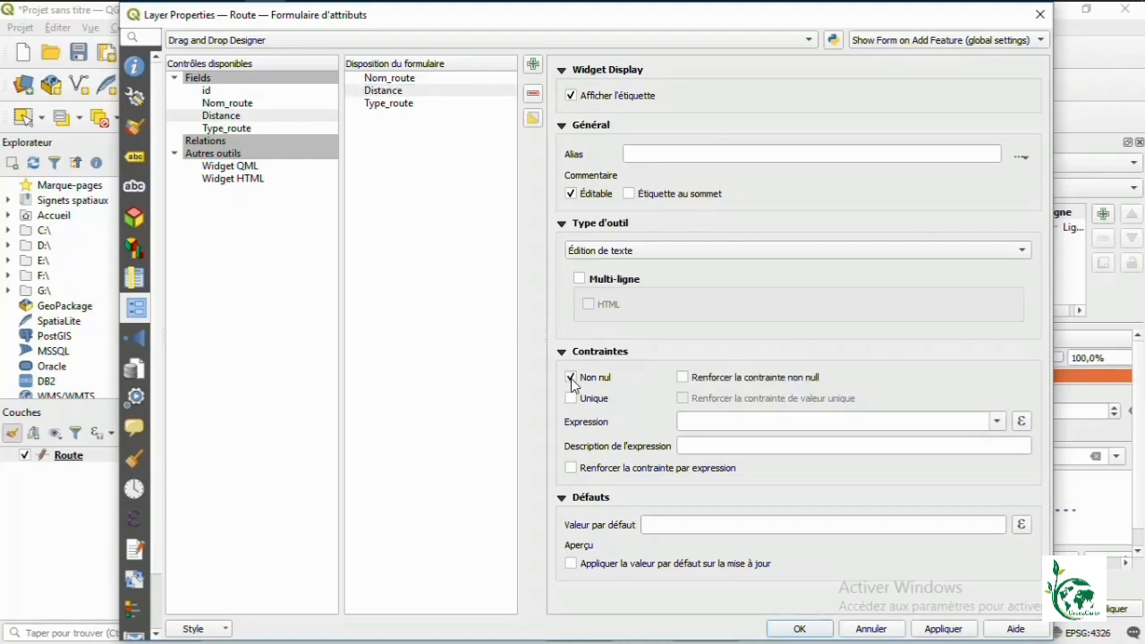
left_click(684, 379)
left_click(955, 630)
left_click(392, 105)
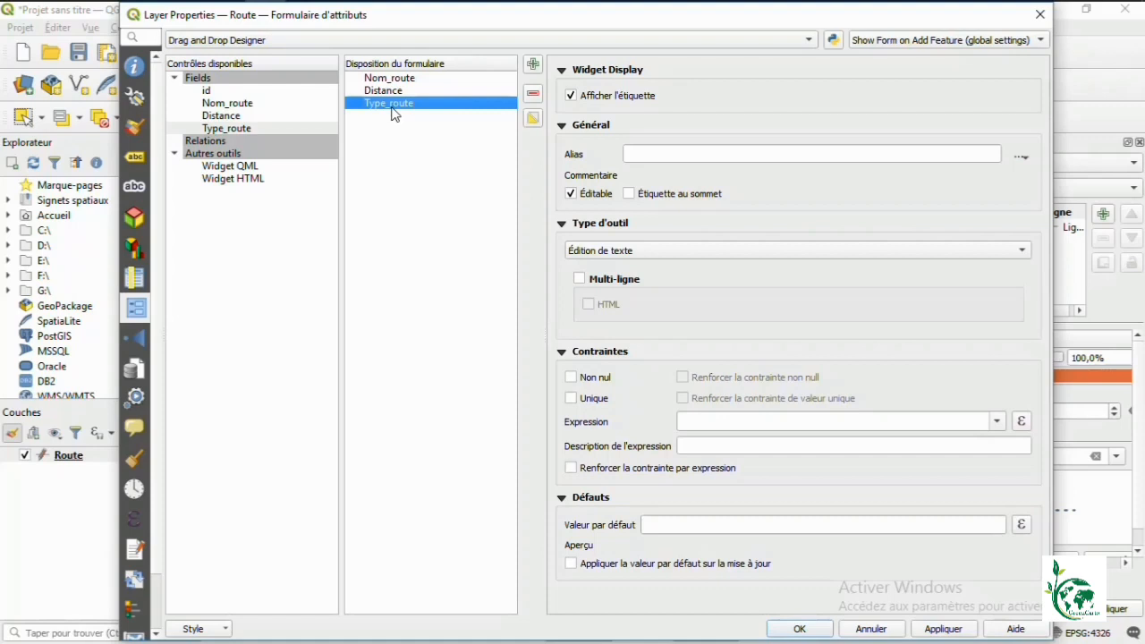
left_click(602, 253)
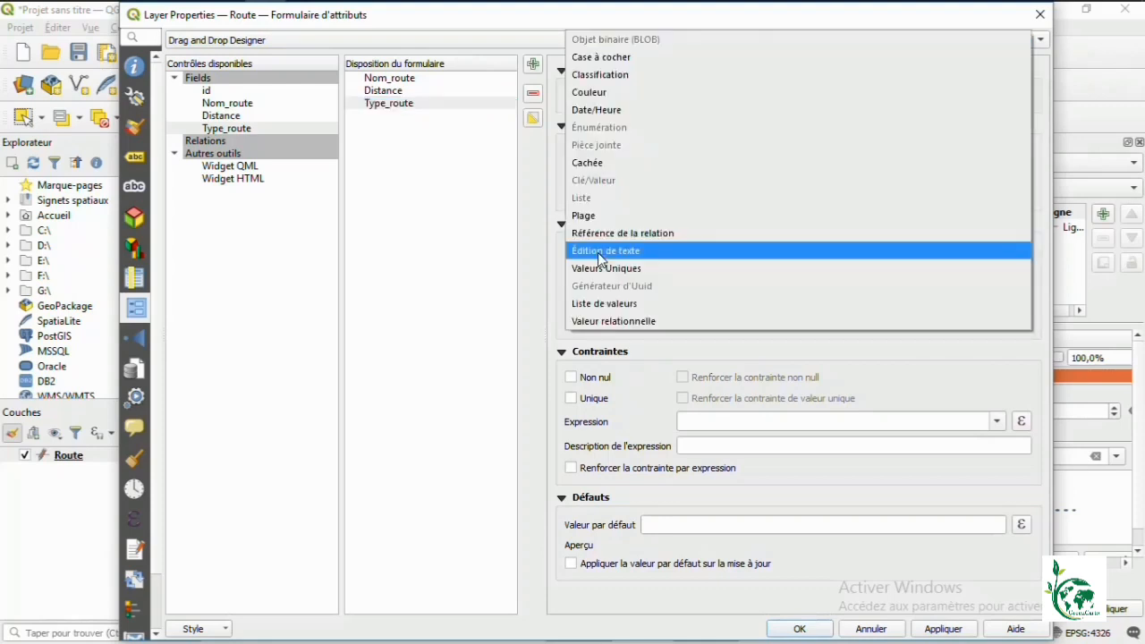
Step: Set Type_route to Liste de valeurs with 'Route principale' as first value and description
left_click(594, 304)
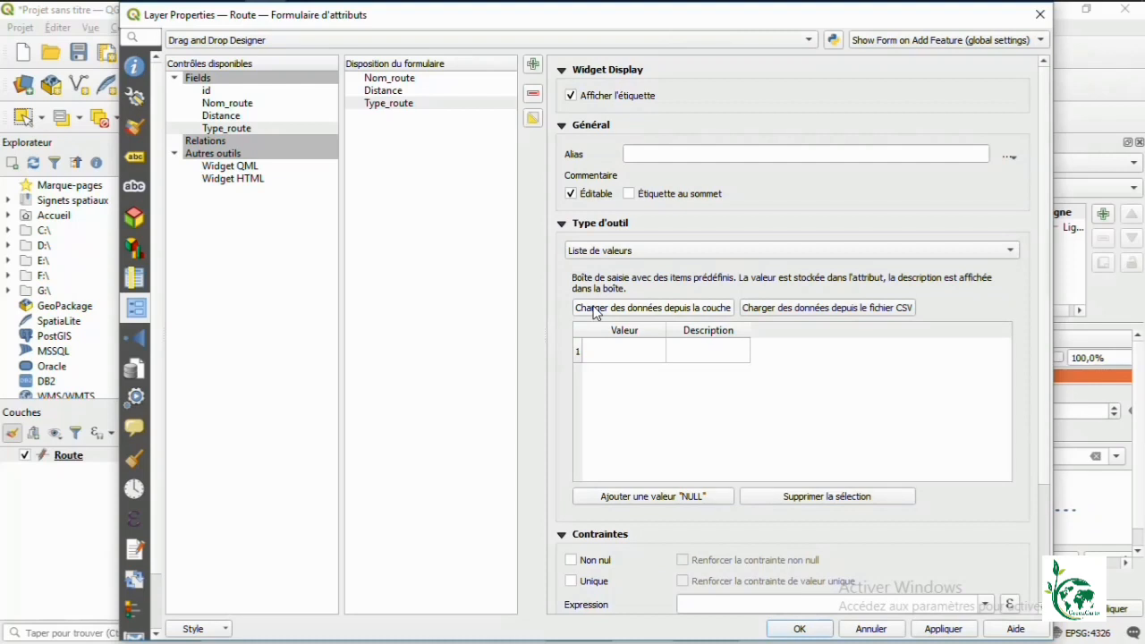
left_click(624, 352)
type("Route princ")
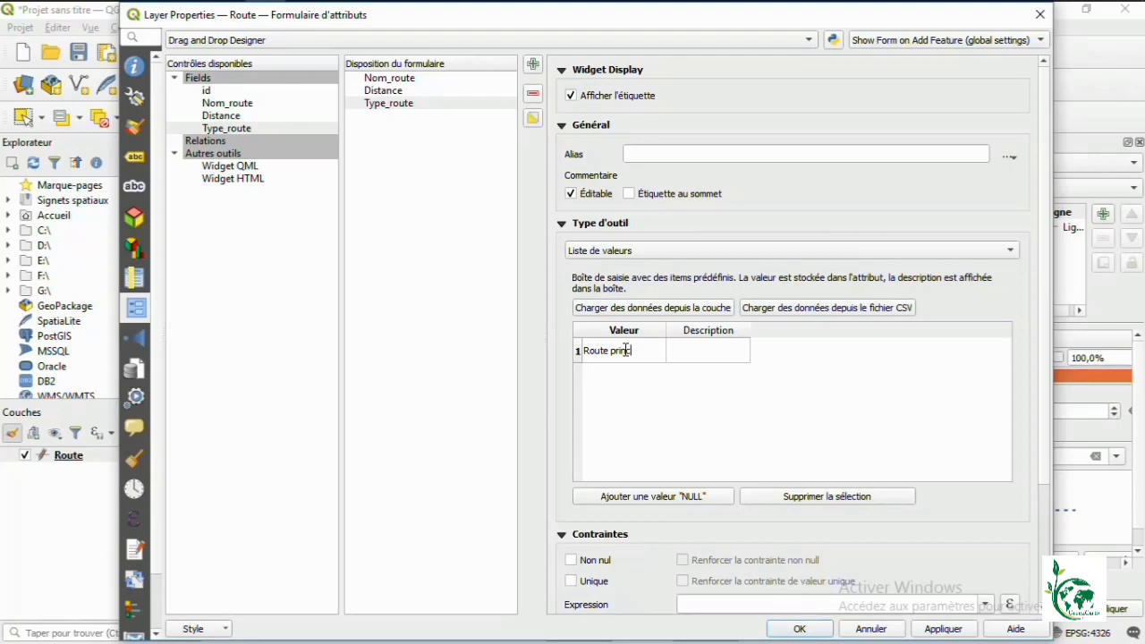
type("ipale")
left_click(714, 349)
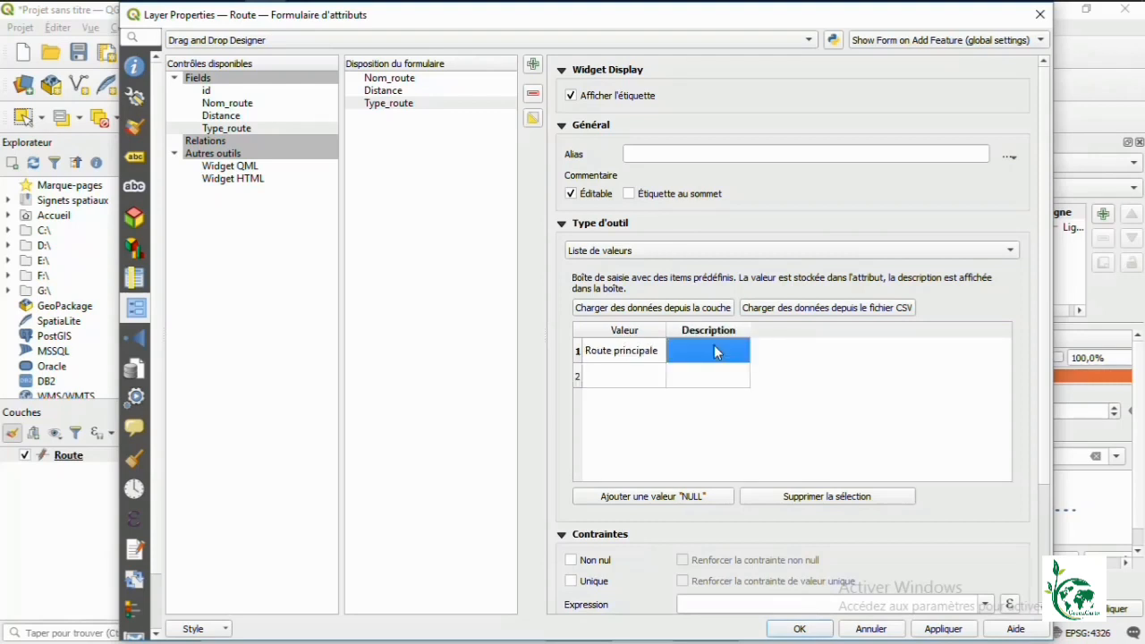
type("R")
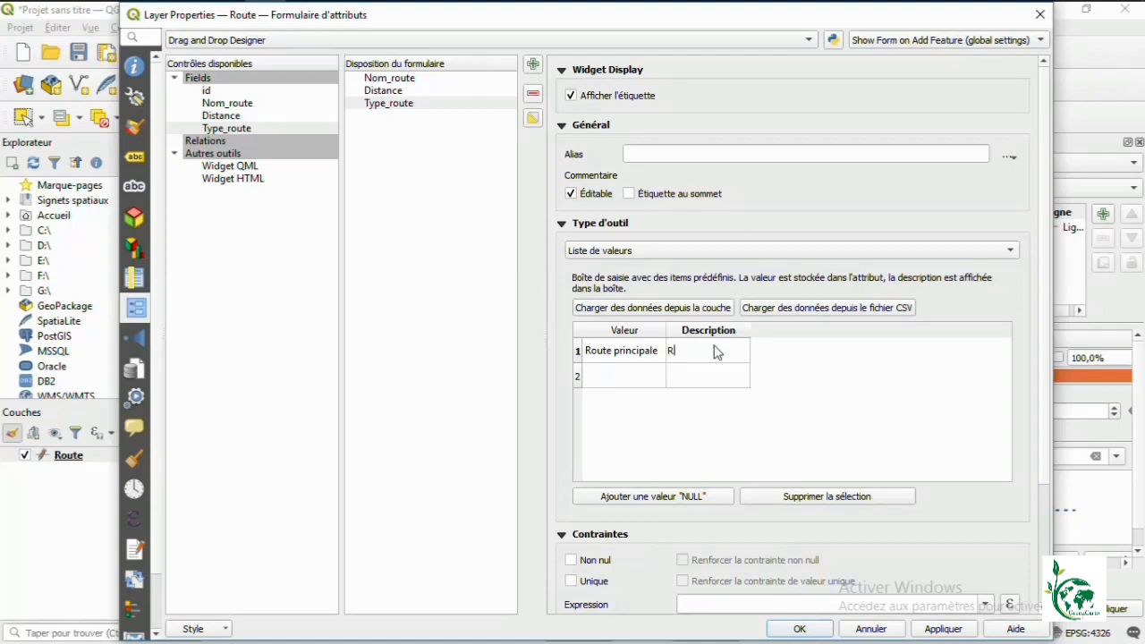
type("oute principale")
Step: Add 'Route secondaire' and 'Piste' as further values with matching descriptions
left_click(637, 380)
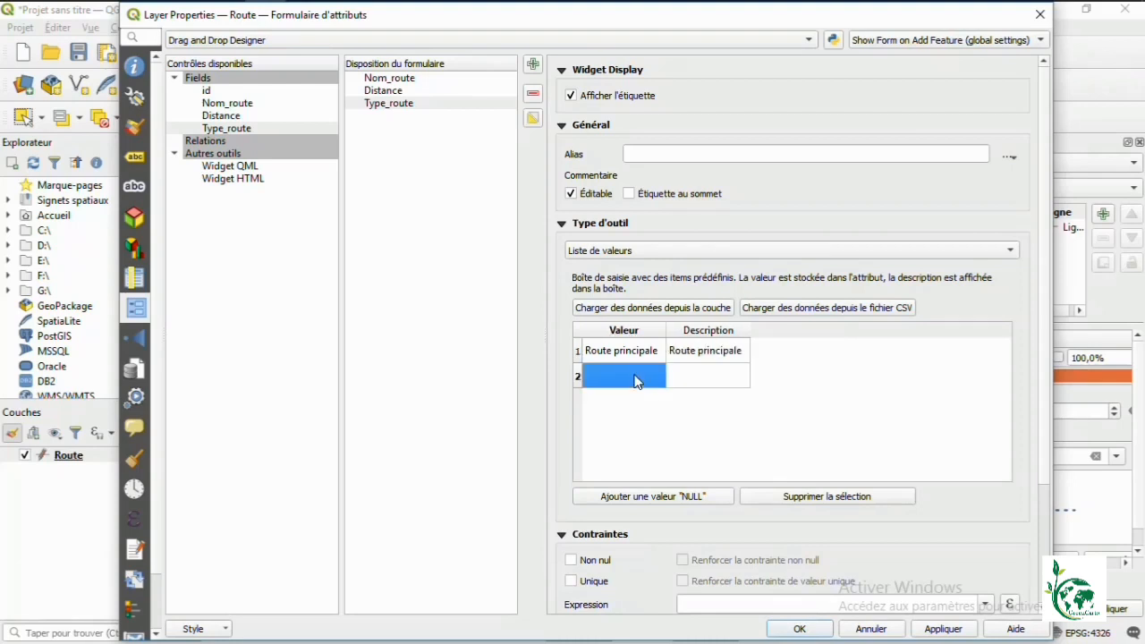
type("Route")
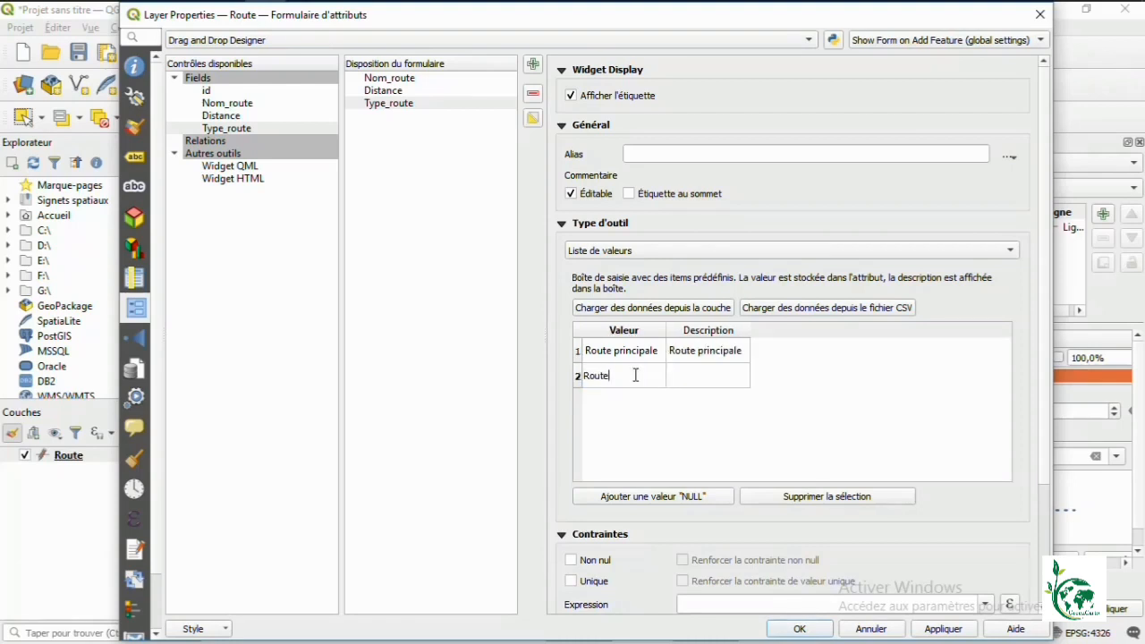
type(" secondaire")
left_click(694, 376)
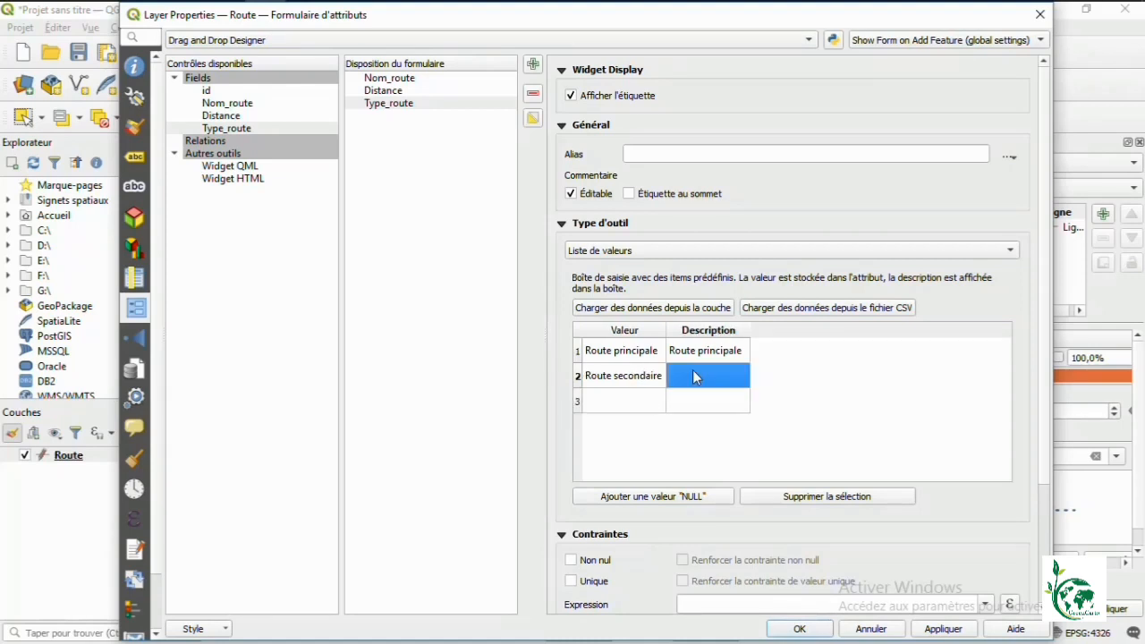
type("Route s")
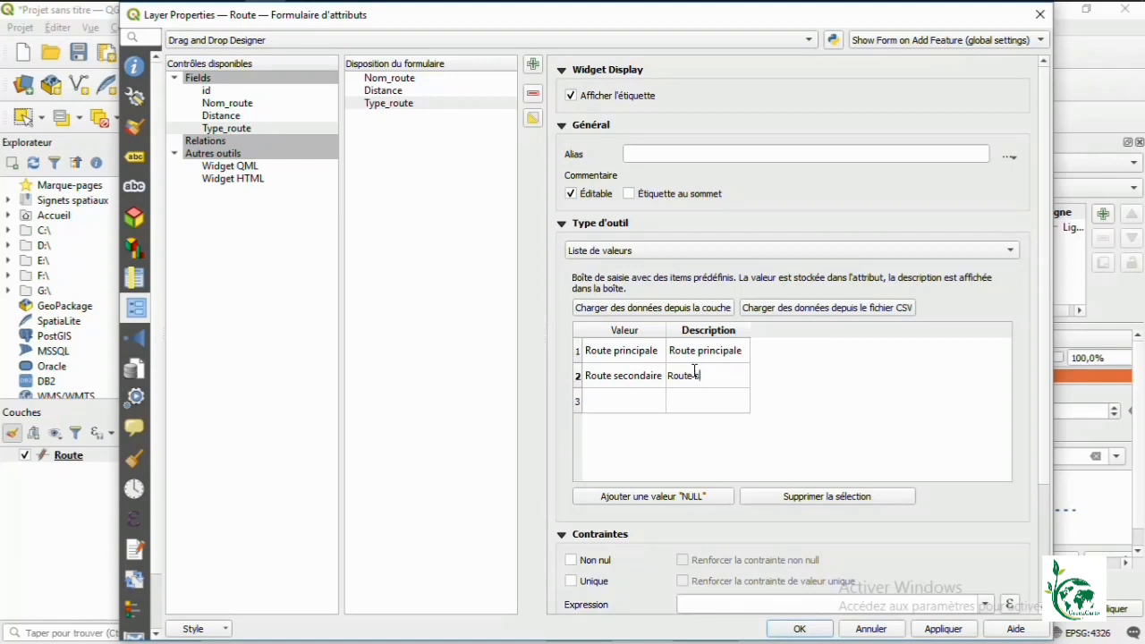
type("econdaire")
left_click(632, 396)
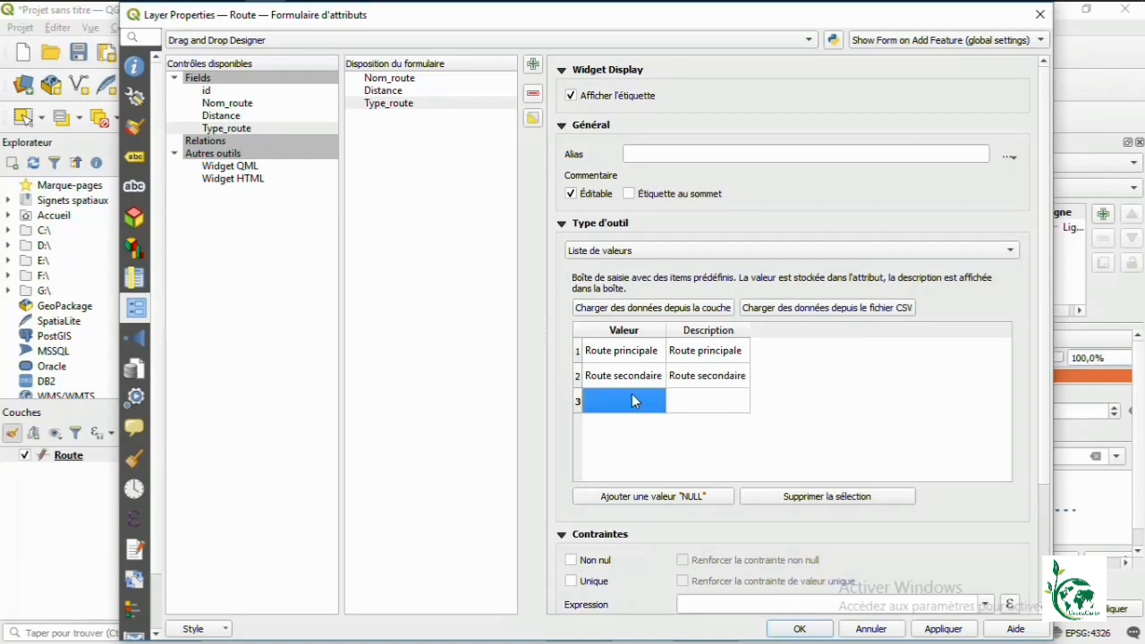
type("Piste")
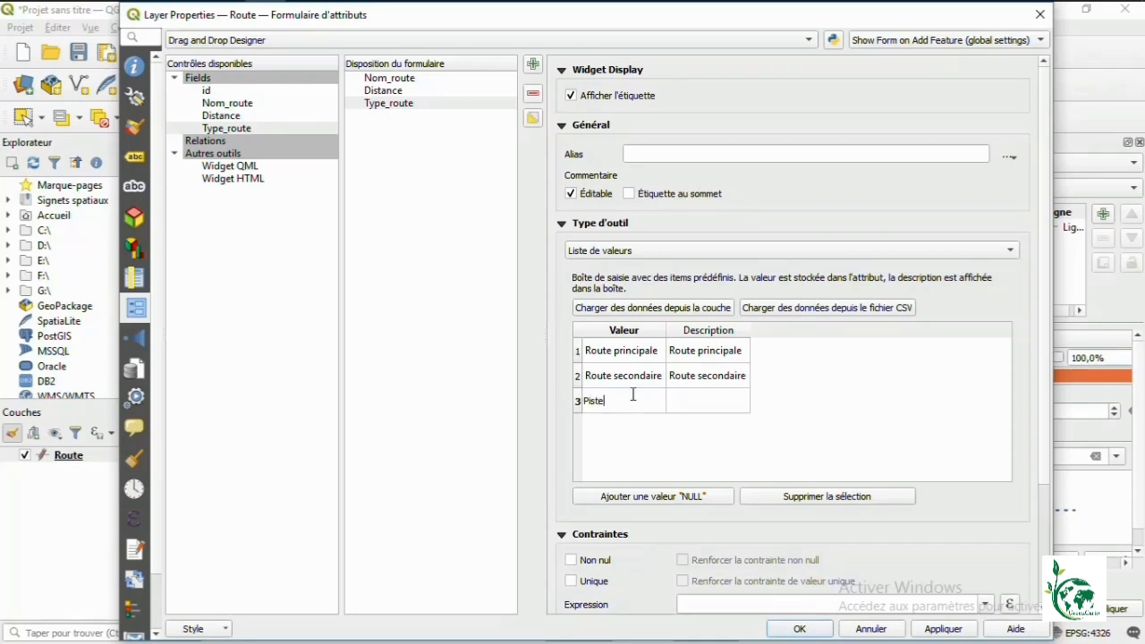
left_click(679, 402)
type("Piste")
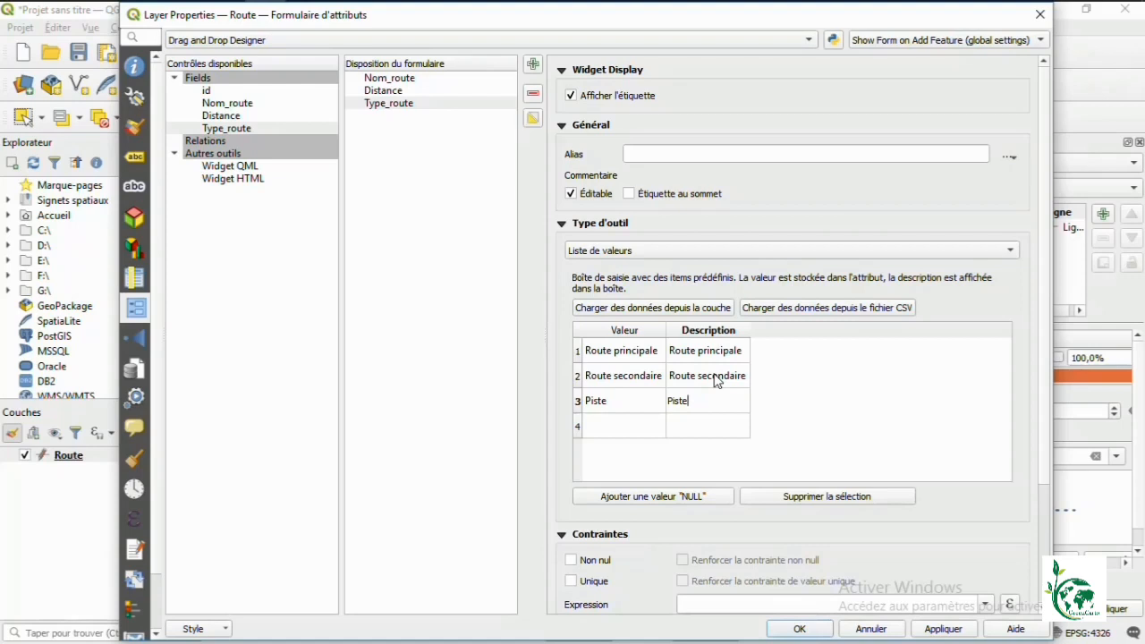
Step: Make Type_route a required non-null field, apply, and close the layer properties
left_click(572, 559)
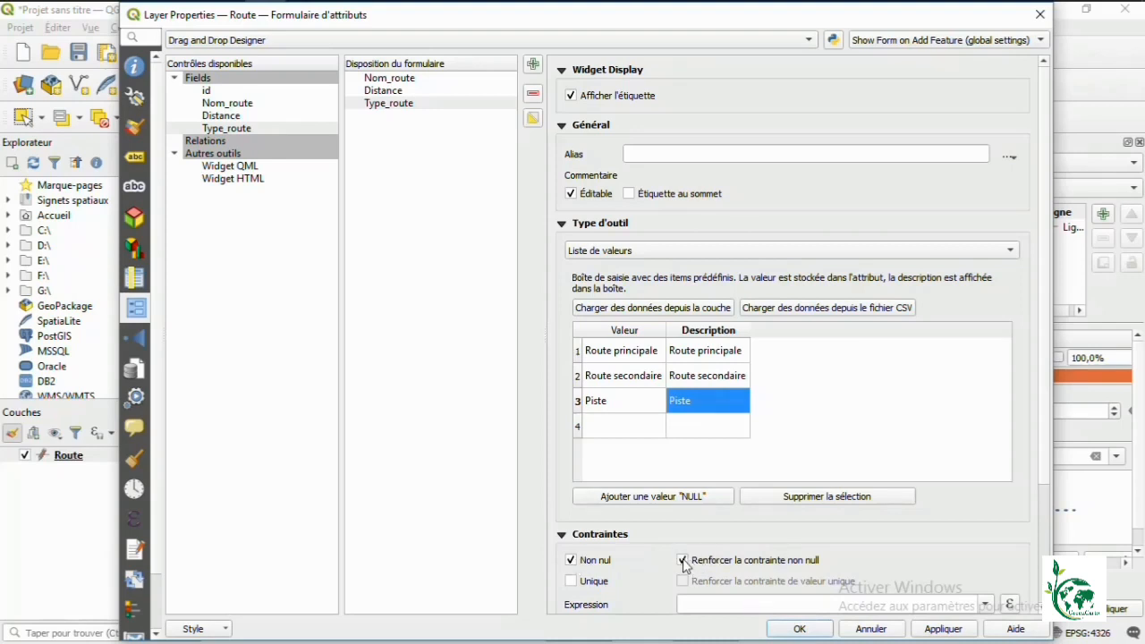
left_click(948, 631)
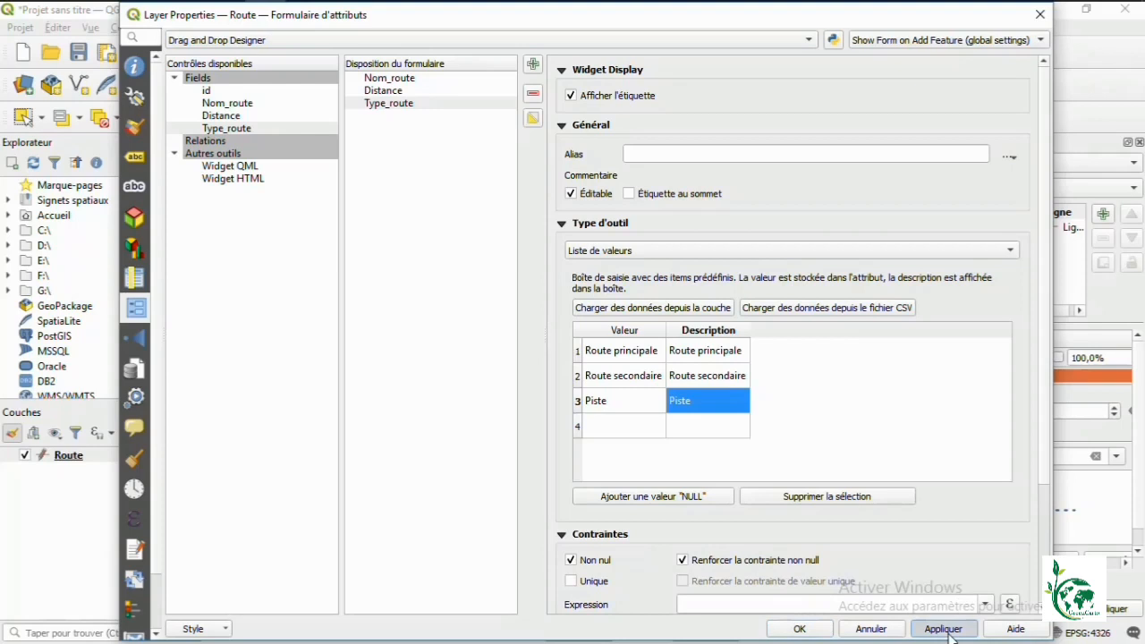
left_click(821, 632)
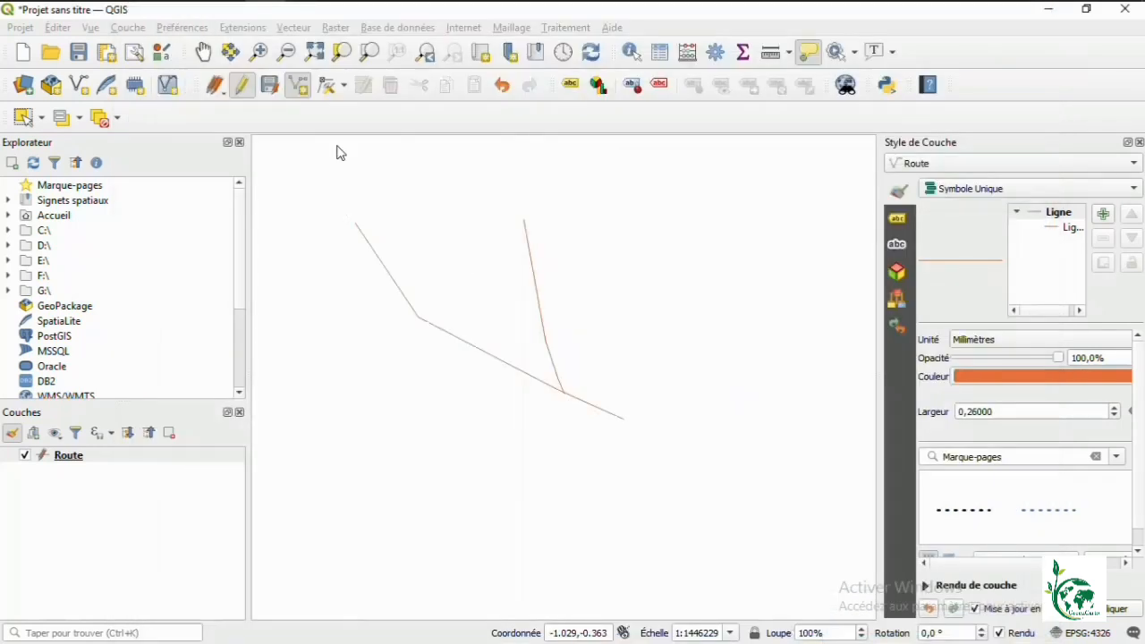
Step: Digitize a new six-vertex road line on the Route layer and finish it to open its attribute form
left_click(303, 89)
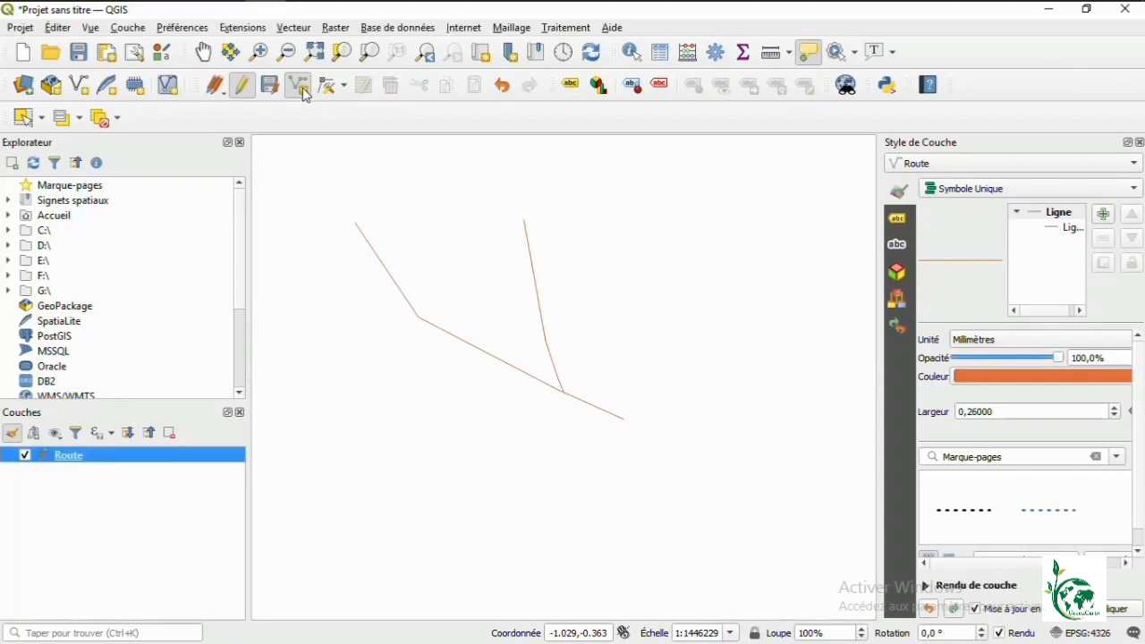
left_click(333, 488)
left_click(507, 470)
left_click(603, 468)
left_click(642, 426)
left_click(705, 371)
left_click(779, 345)
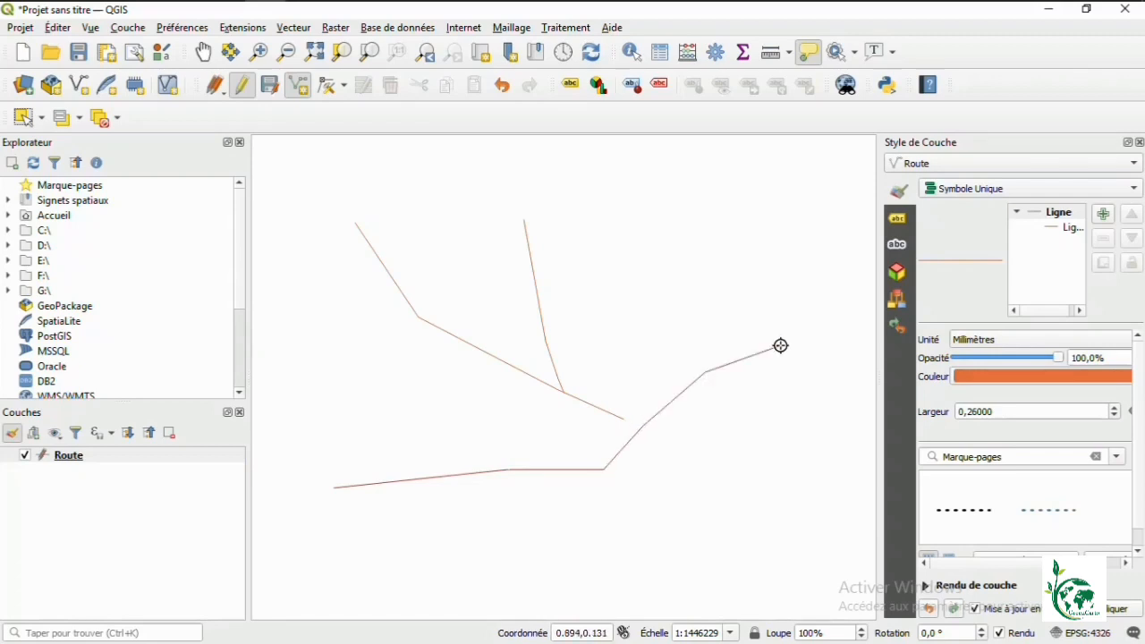
right_click(779, 345)
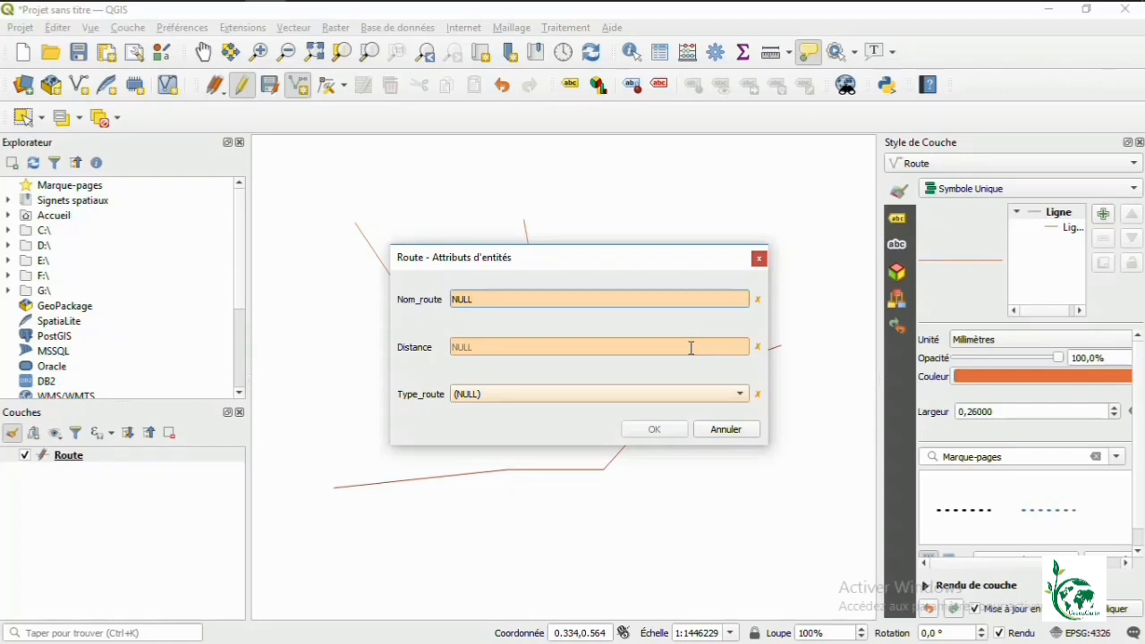
Step: Enter Nom_route 'Rue 3', Distance 250 and Type_route Route principale, then save the road
left_click(562, 299)
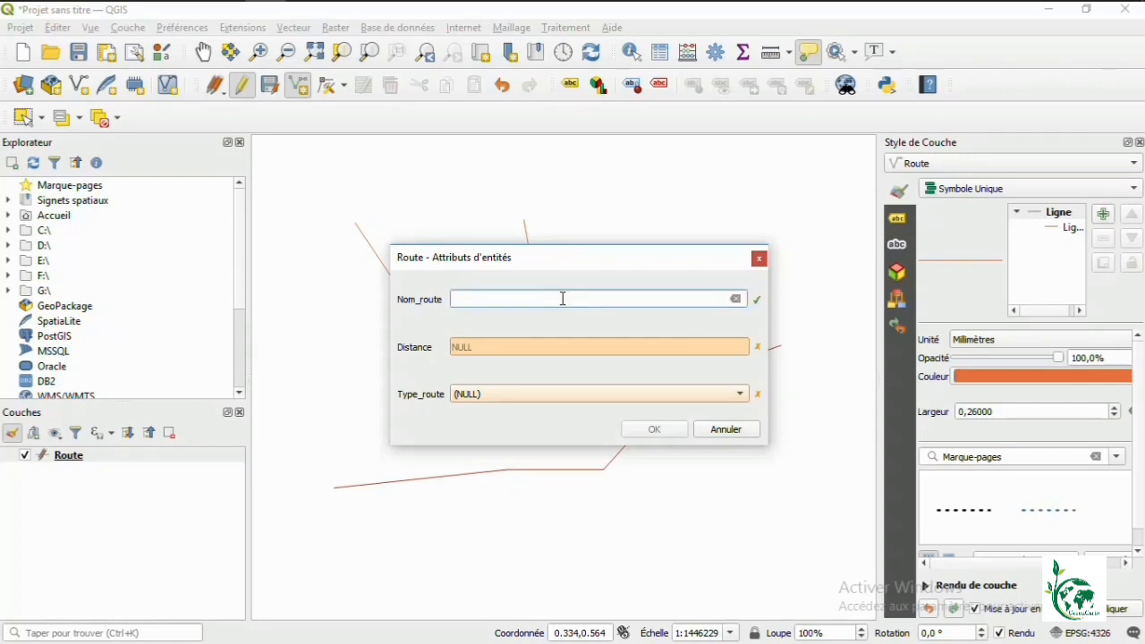
type("Rue 3")
left_click(540, 346)
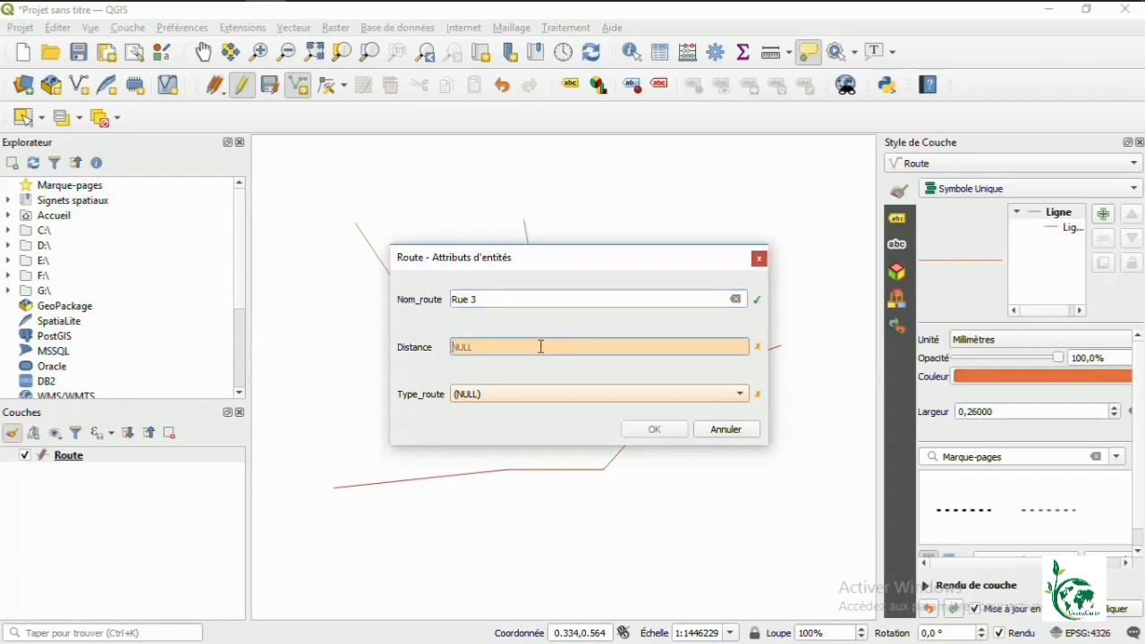
type("250")
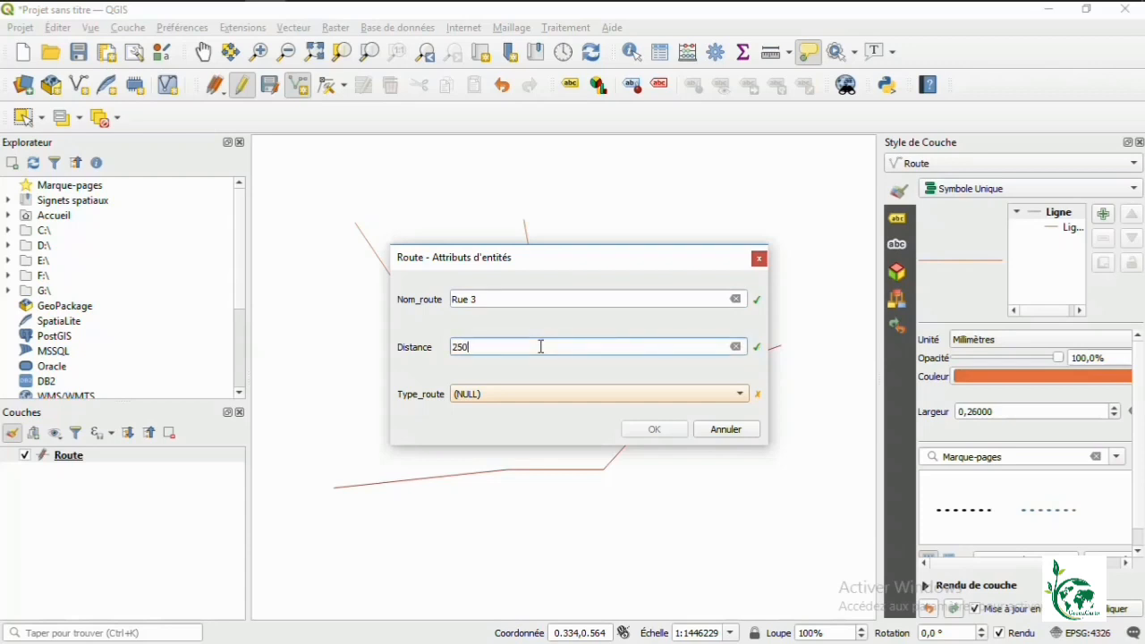
left_click(534, 394)
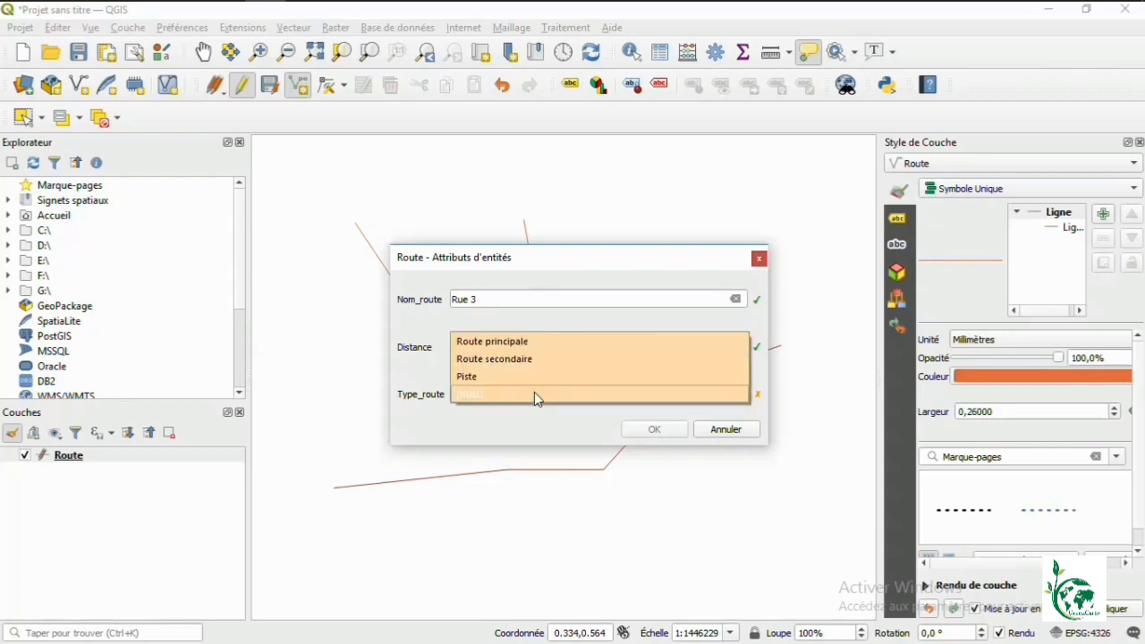
left_click(511, 342)
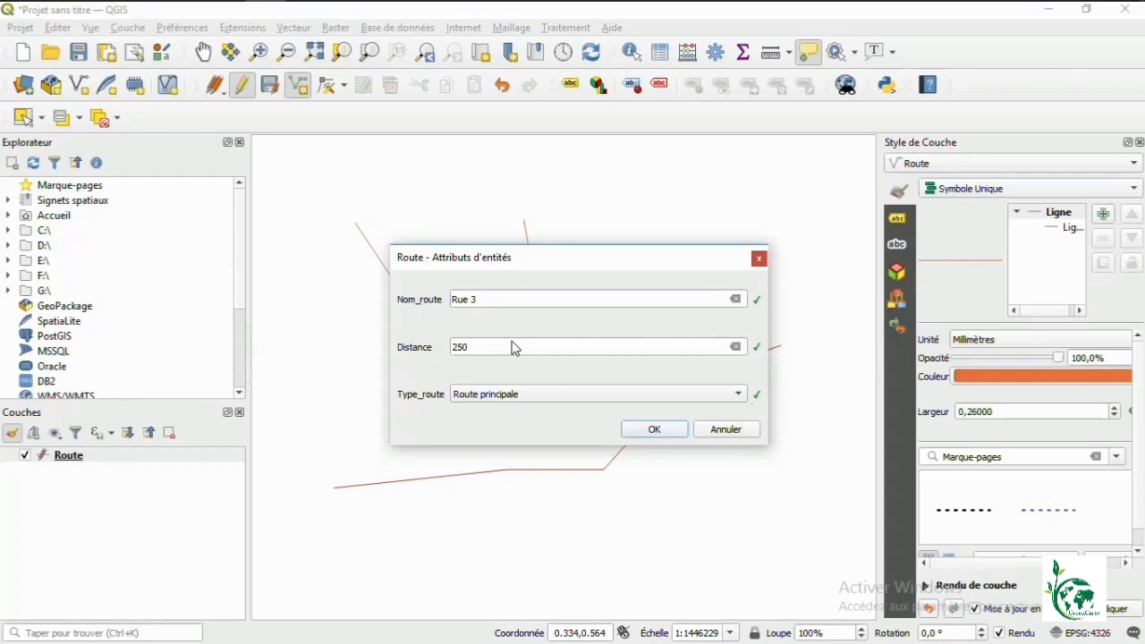
left_click(651, 431)
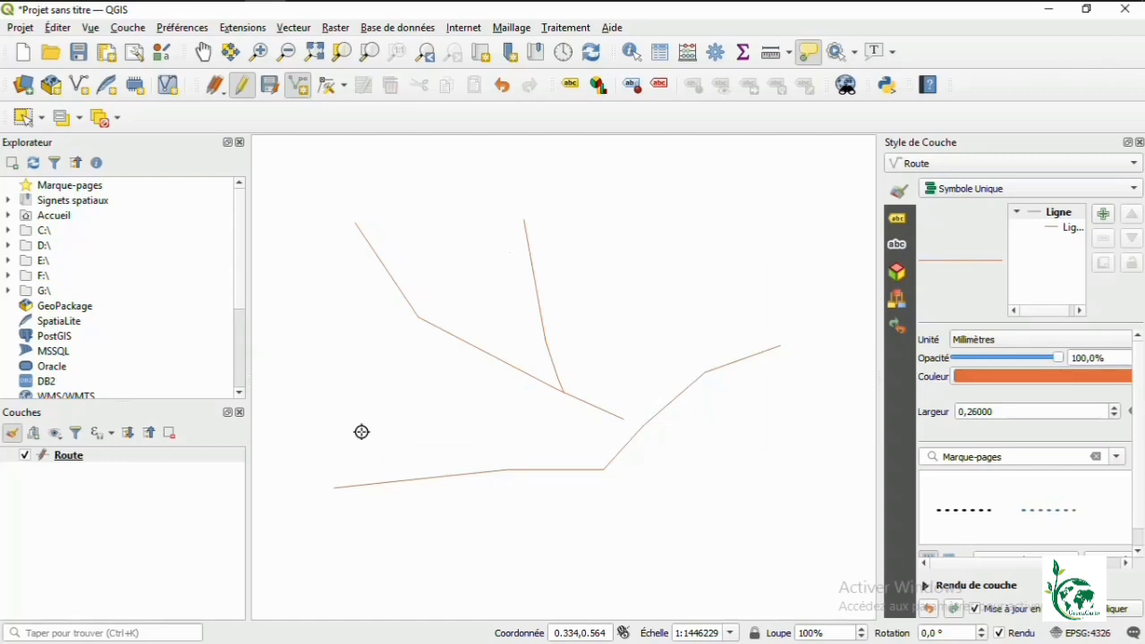
right_click(114, 458)
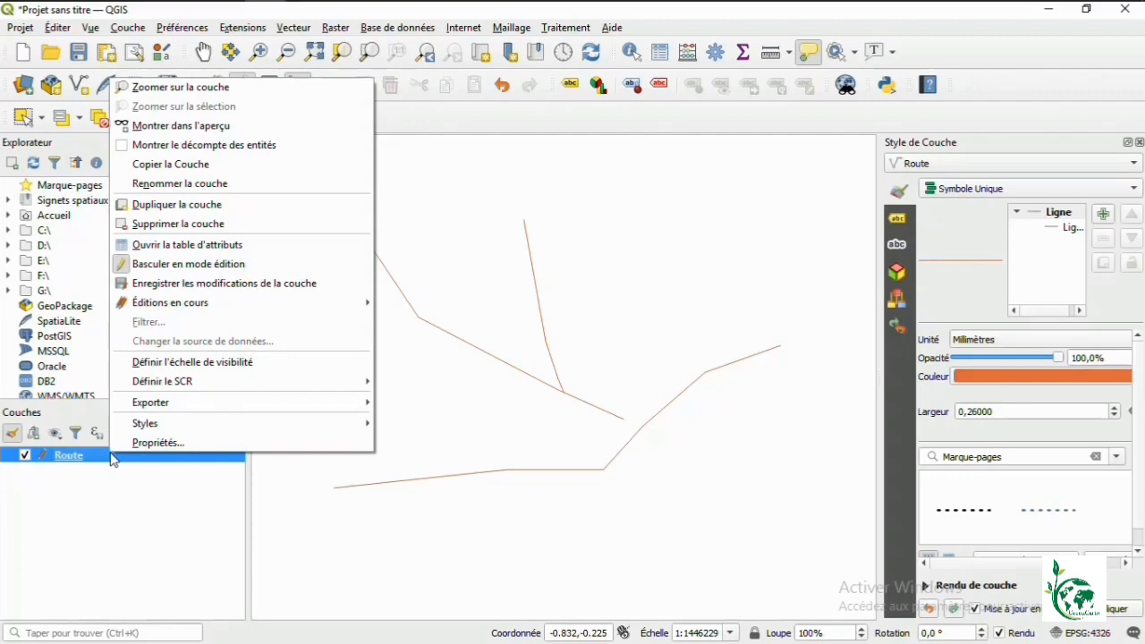
left_click(234, 257)
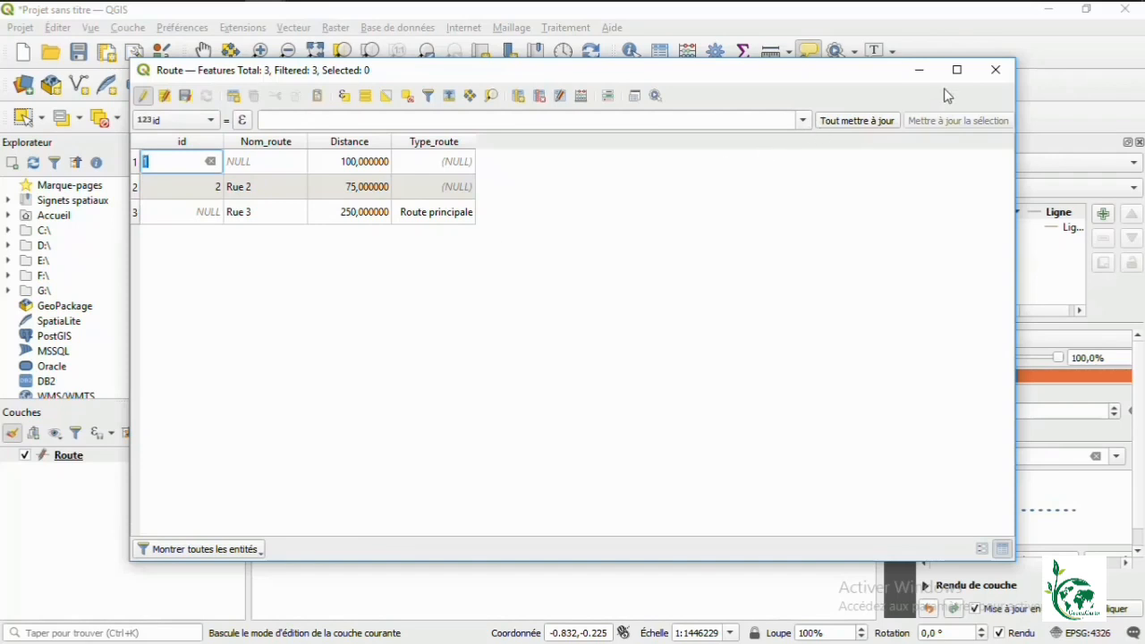
left_click(989, 73)
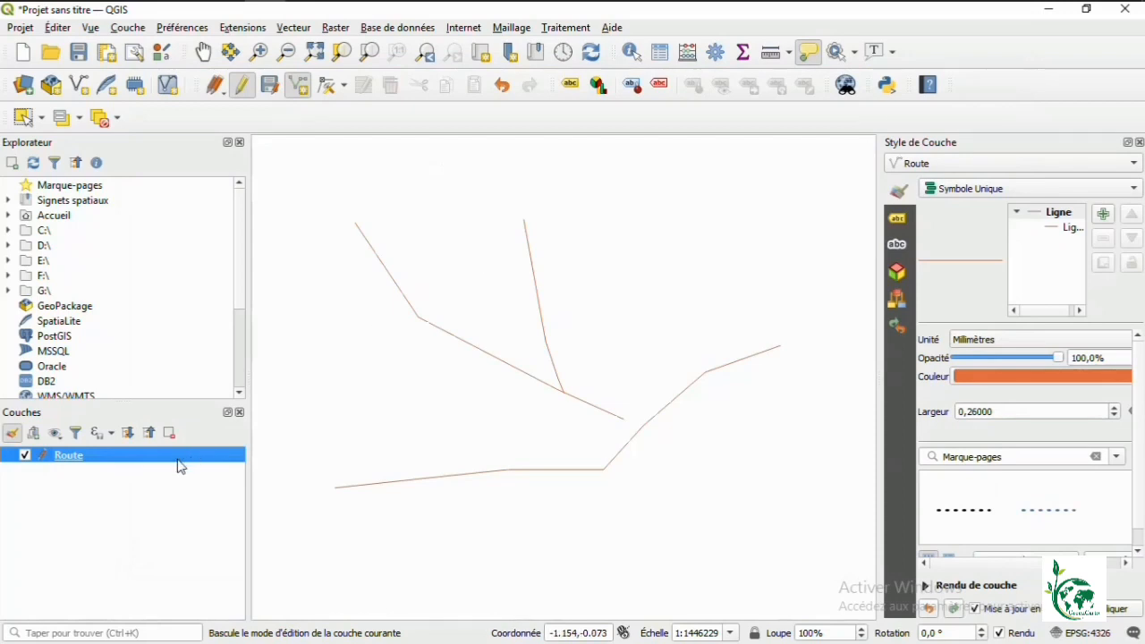
Step: Open the Route layer's Properties from its context menu
right_click(131, 458)
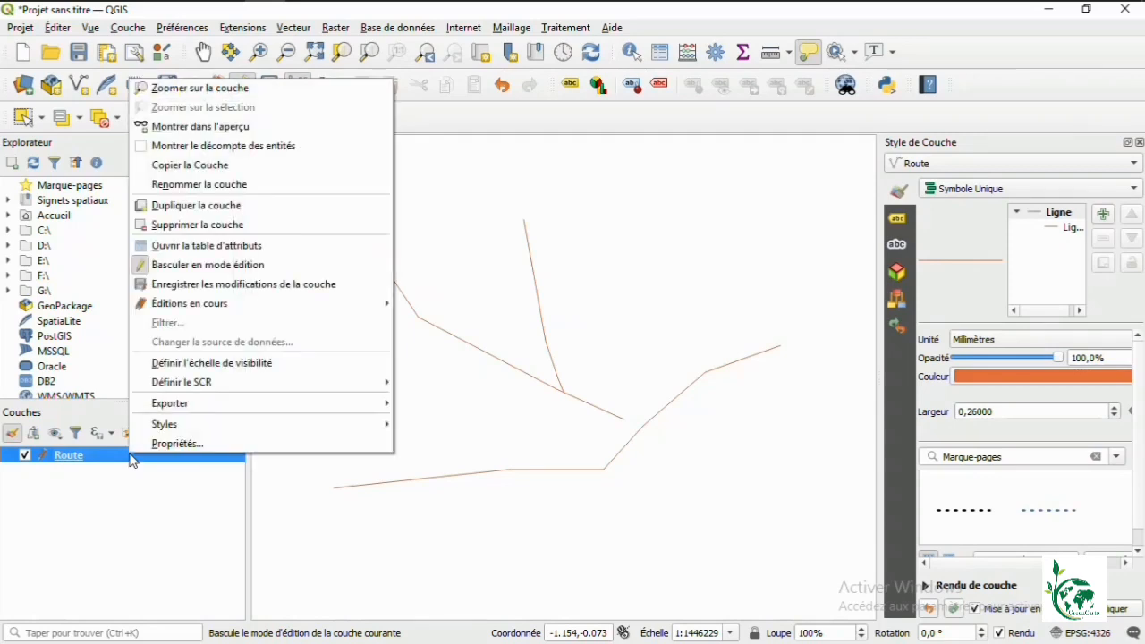
left_click(182, 444)
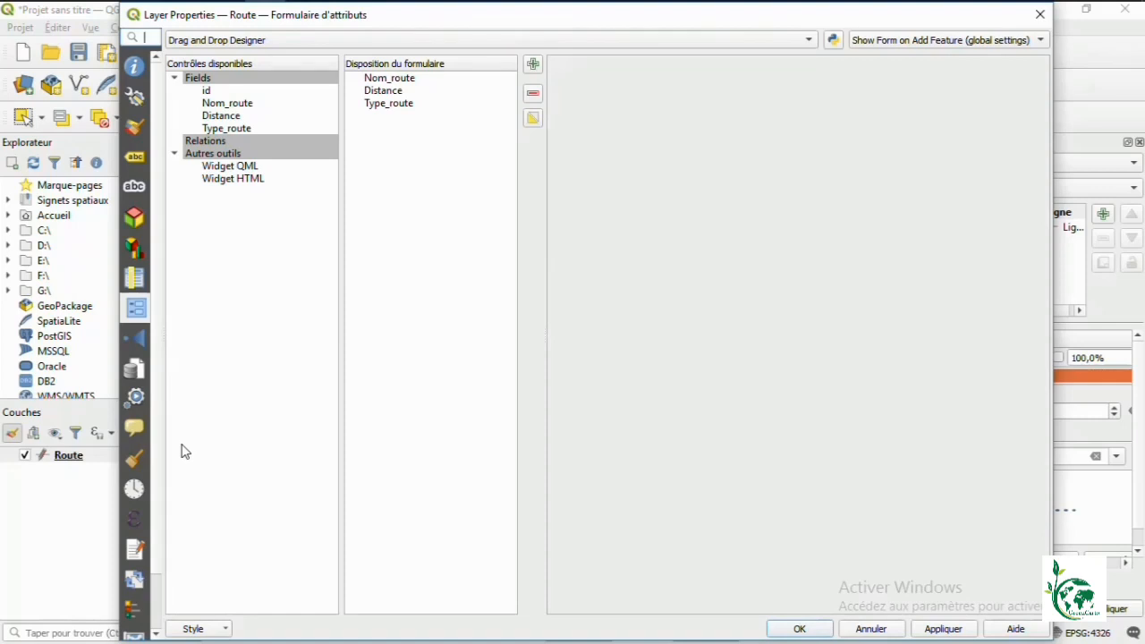
Step: Add two tab containers named IDENTIFIANT and TYPOLOGIE to the Route form layout
left_click(532, 65)
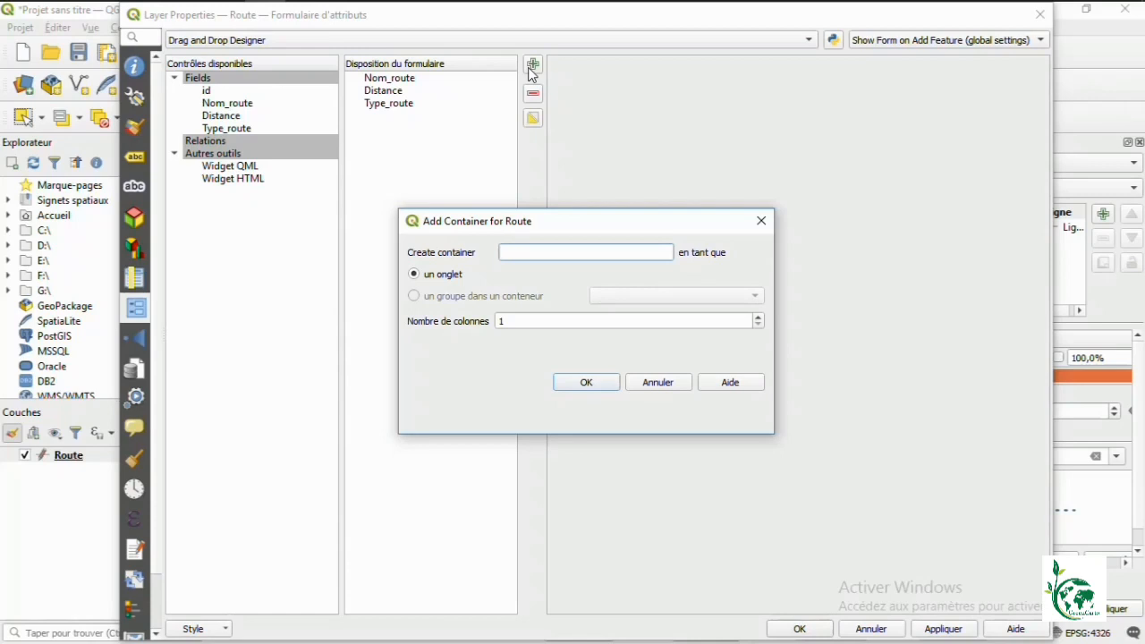
type("IDENTIFIANT")
left_click(596, 388)
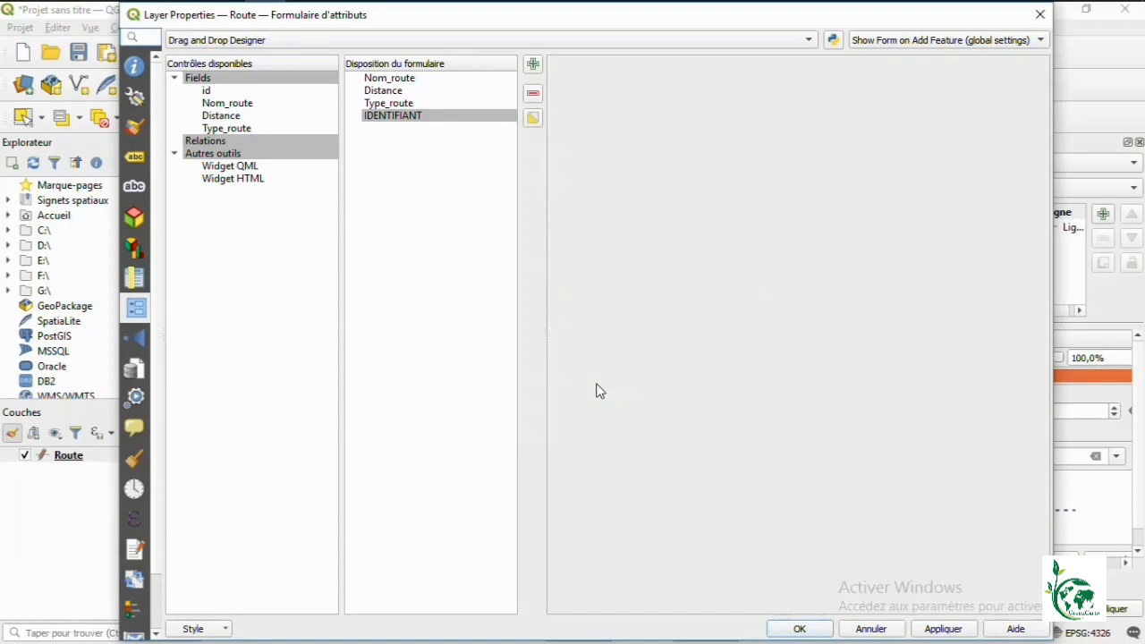
left_click(534, 65)
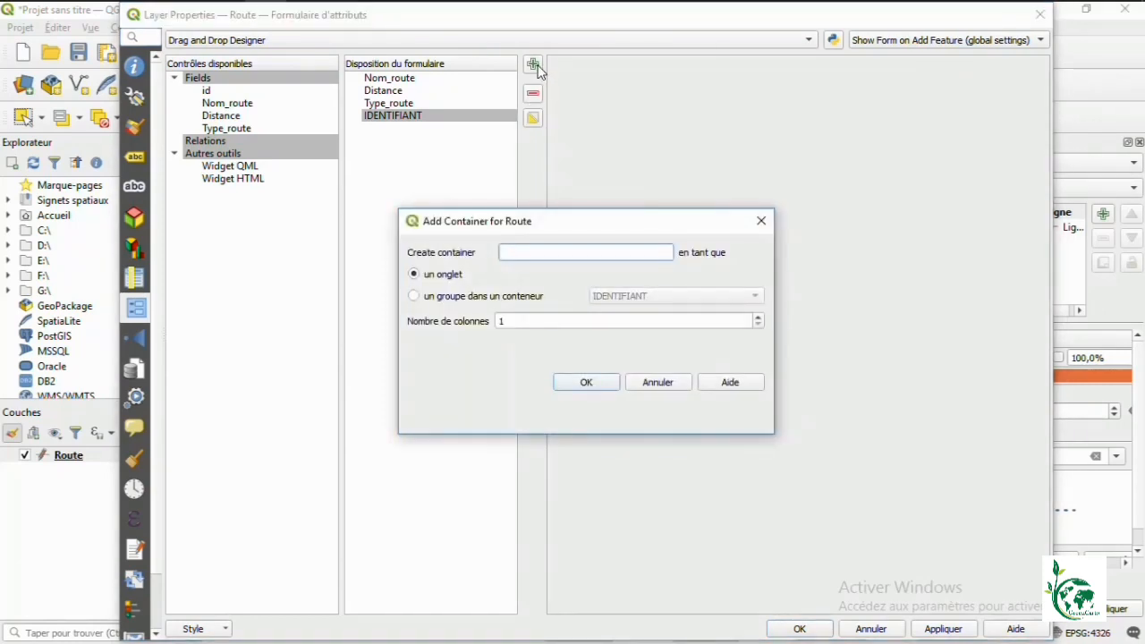
type("TYPOLOGIE")
left_click(564, 384)
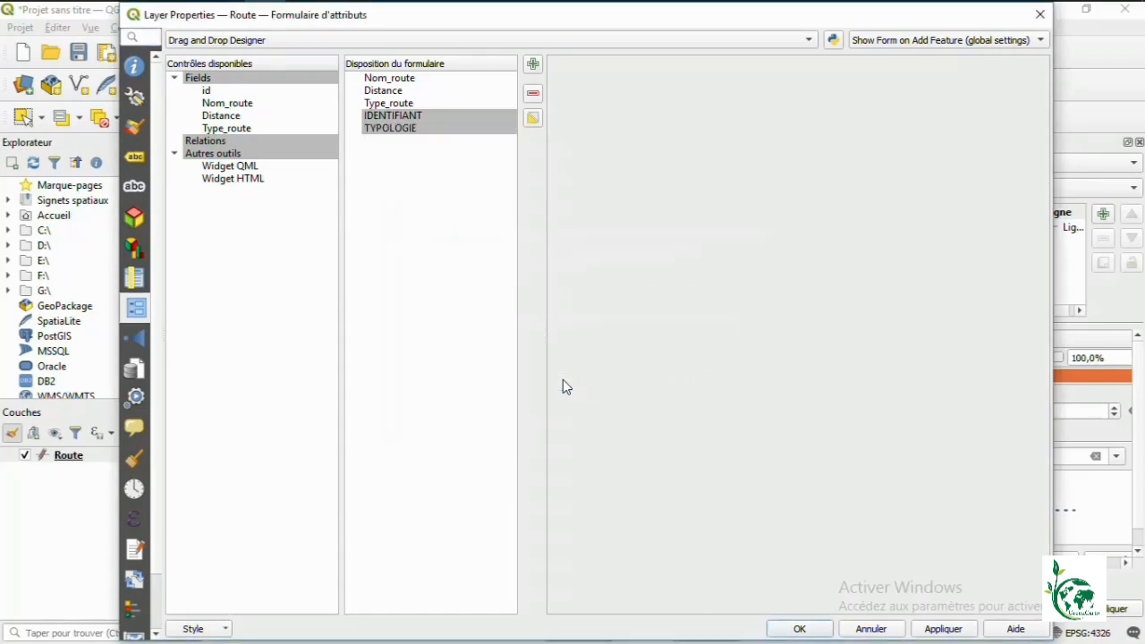
left_click(410, 80)
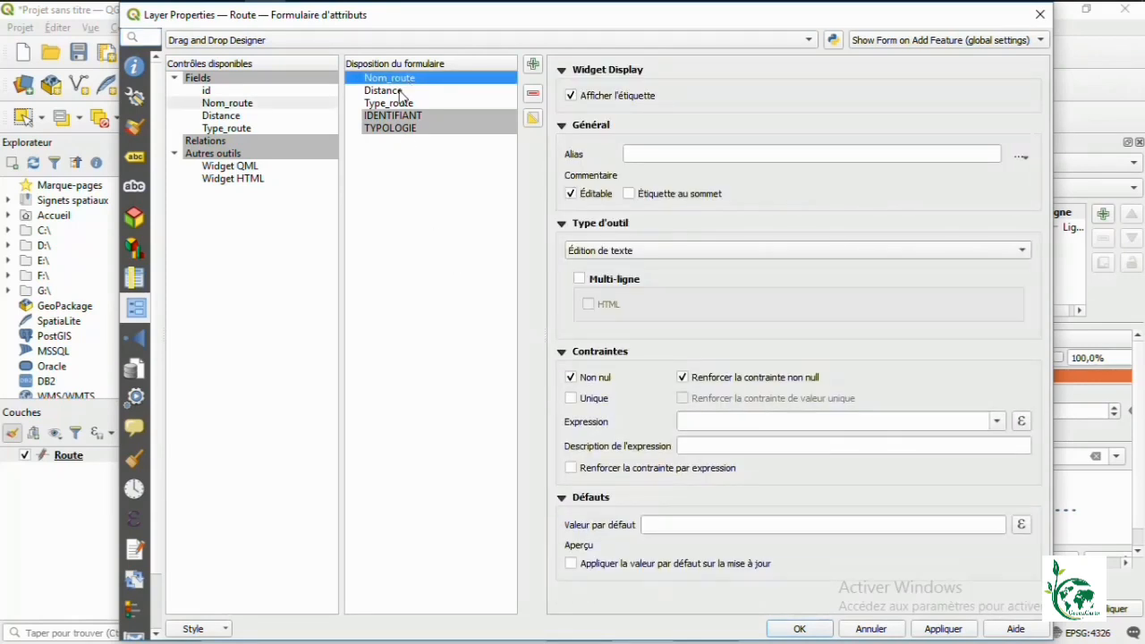
Step: Move Nom_route and Distance into IDENTIFIANT and Type_route into TYPOLOGIE, then apply and close
left_click(400, 91, "ctrl")
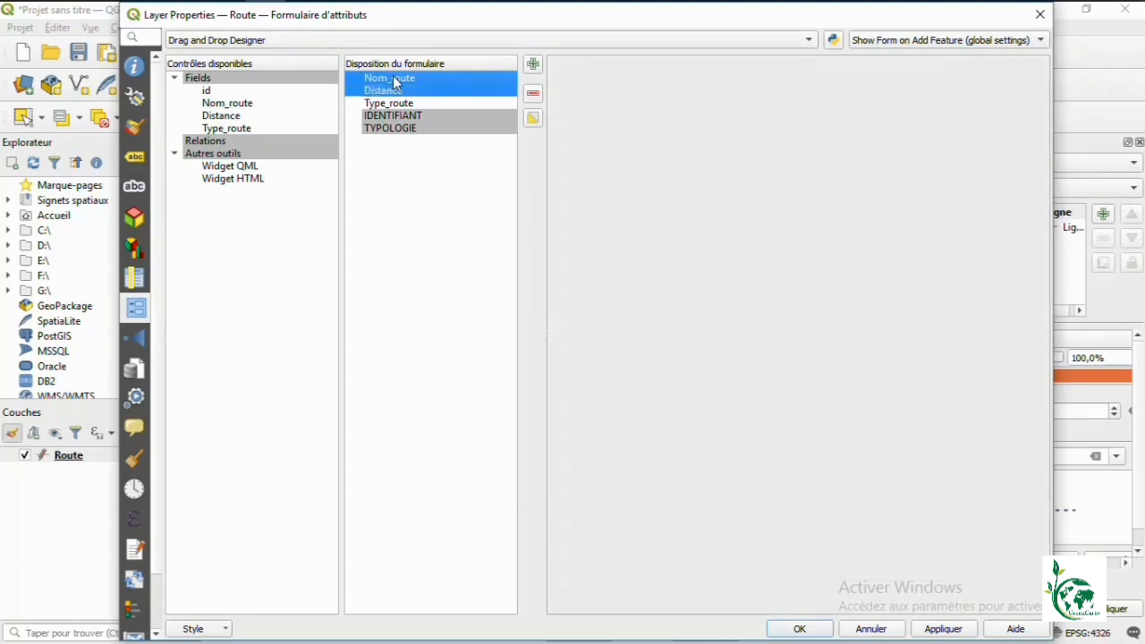
left_click_drag(396, 80, 408, 114)
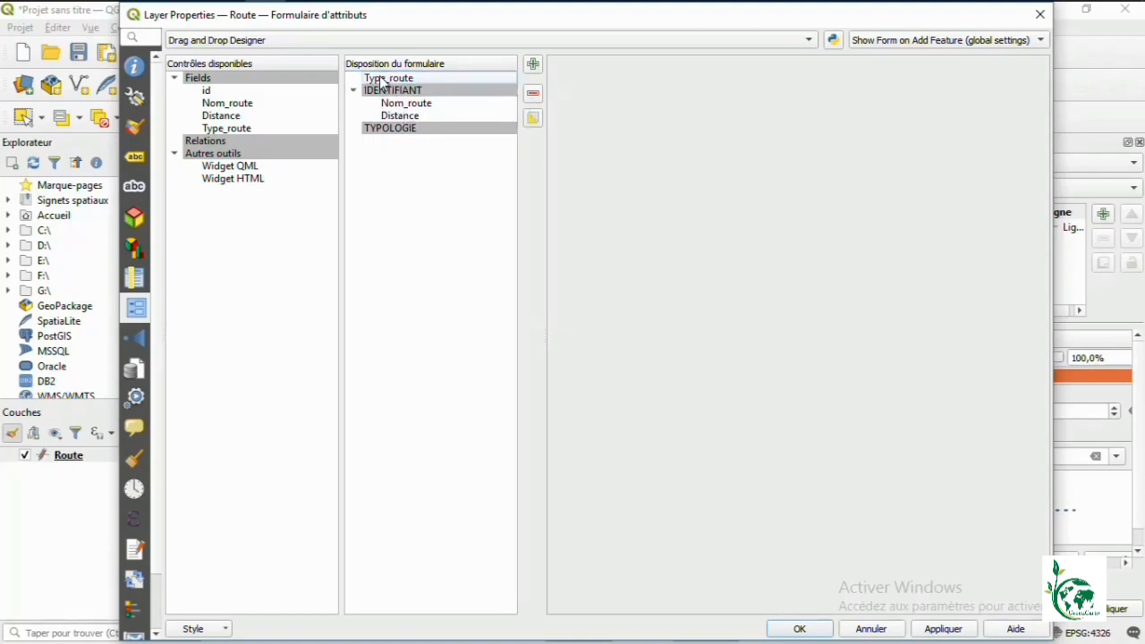
left_click(382, 81)
left_click_drag(392, 84, 410, 127)
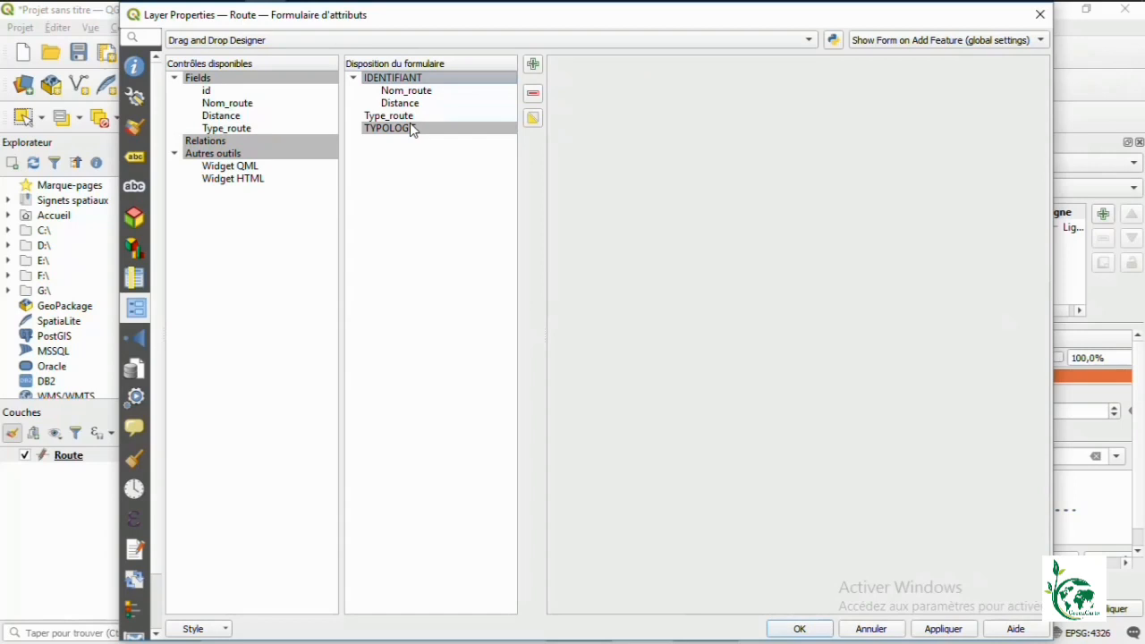
mouse_move(393, 118)
left_mouse_down()
mouse_move(407, 117)
mouse_move(409, 134)
left_mouse_up()
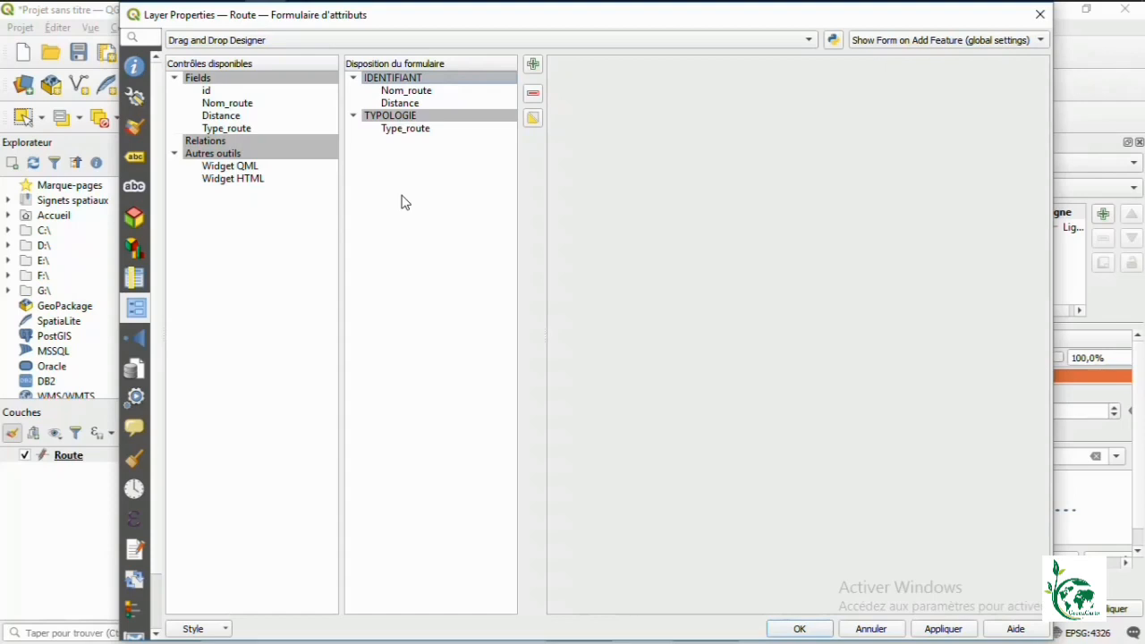
left_click(944, 630)
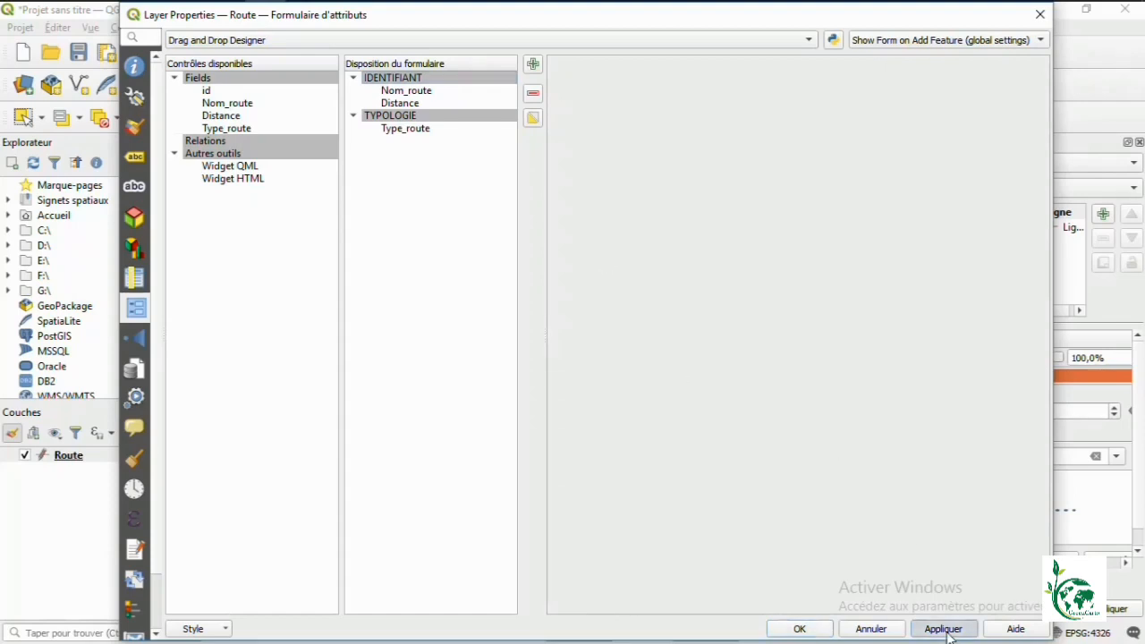
left_click(809, 633)
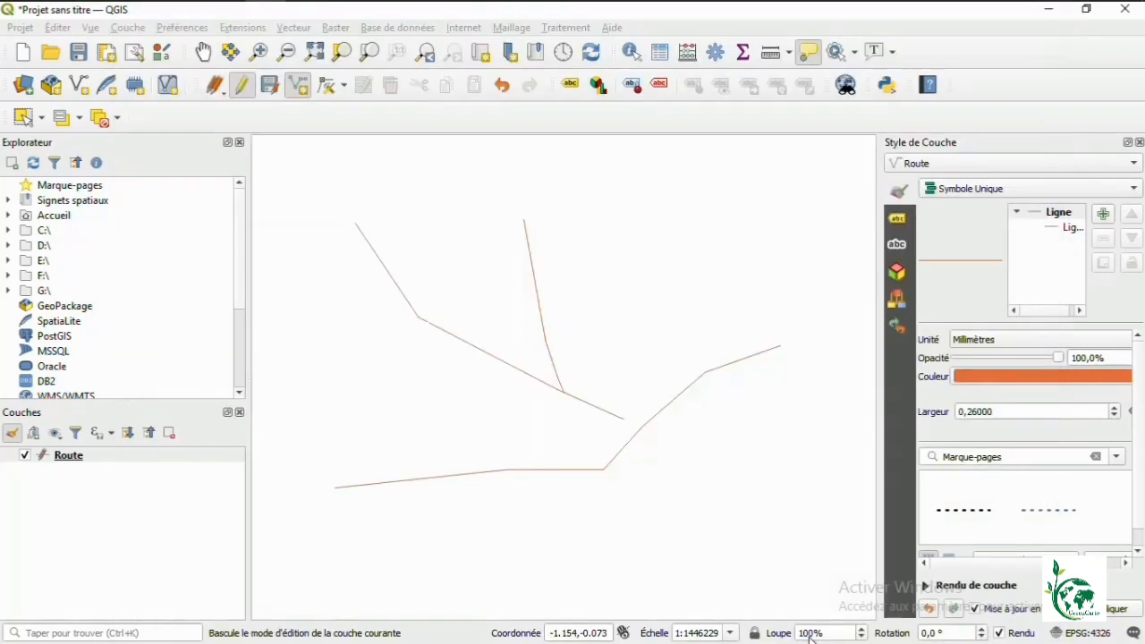
Step: Digitize a new two-vertex road line and finish it to open the attribute form
left_click(299, 93)
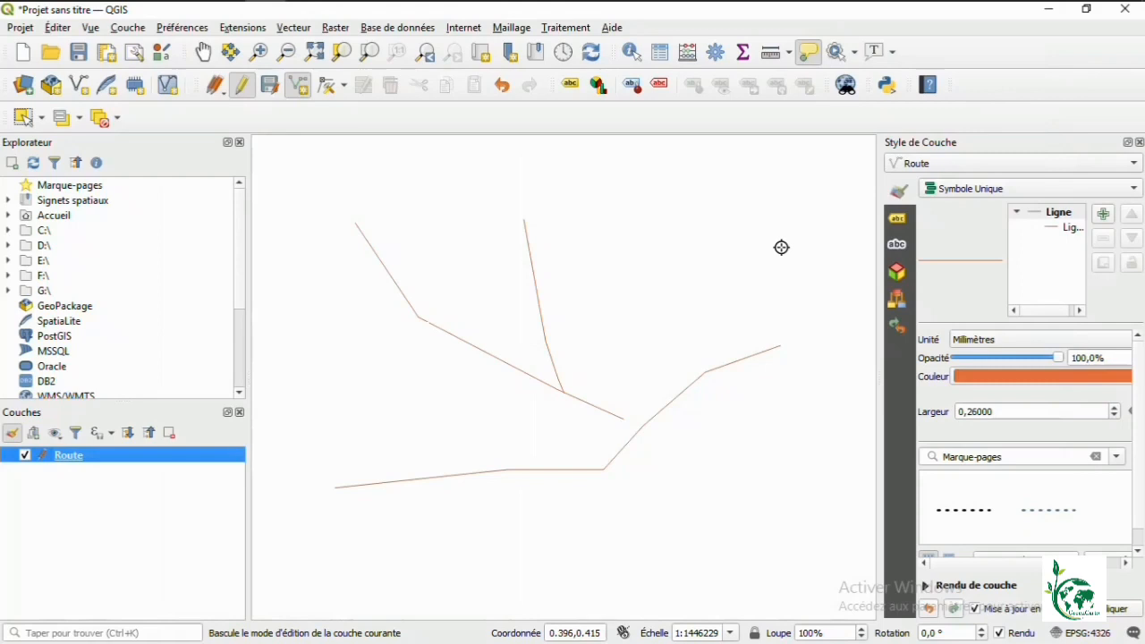
left_click(690, 298)
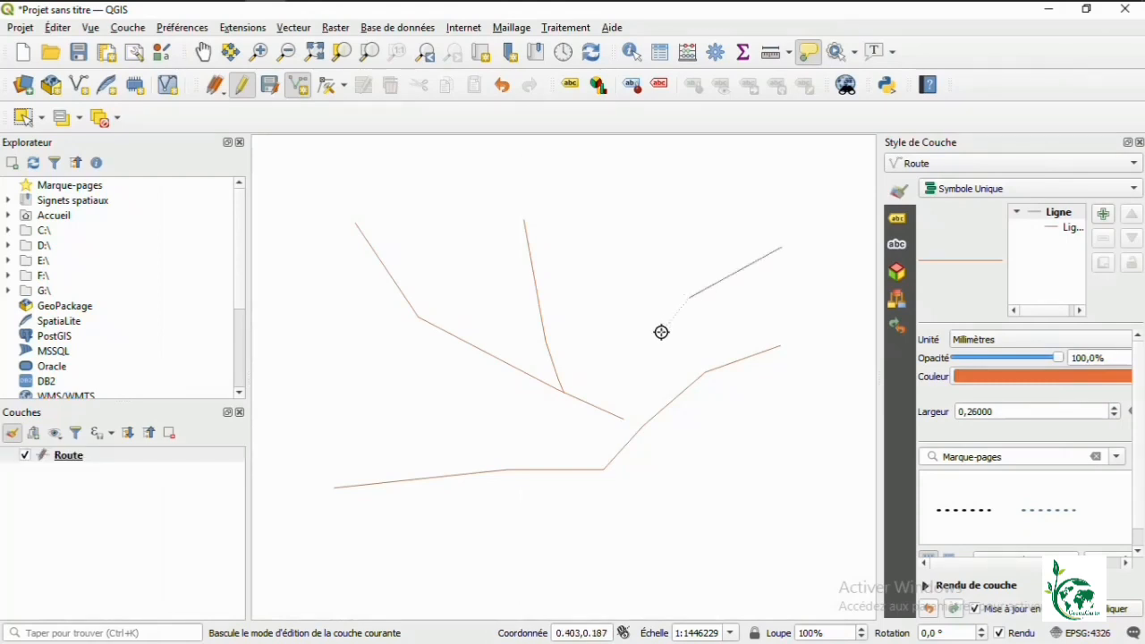
left_click(634, 400)
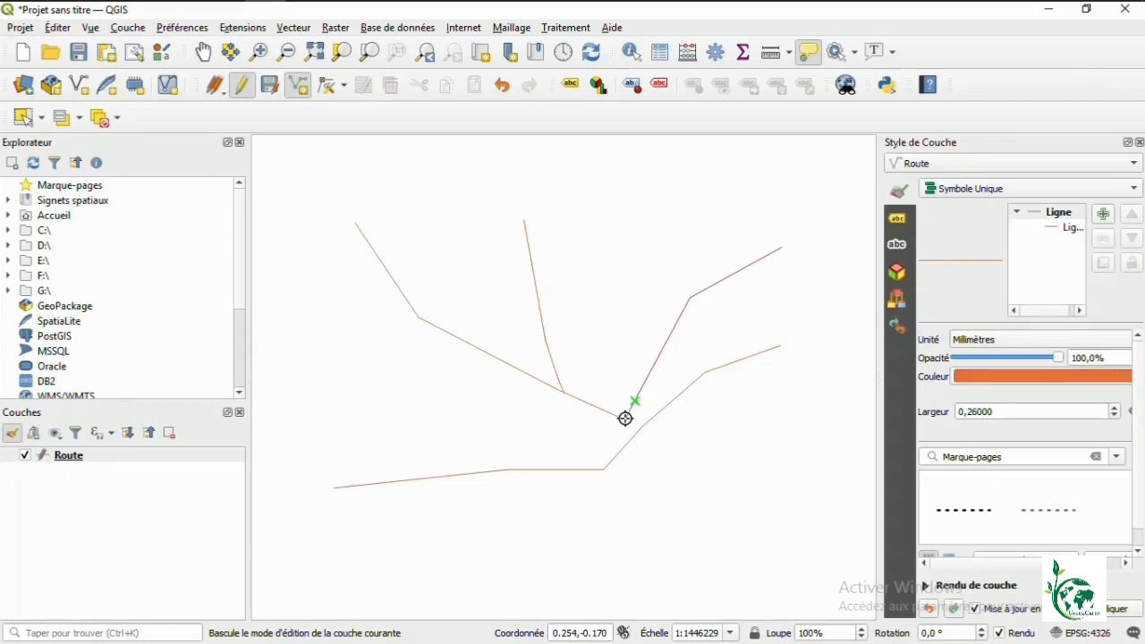
right_click(625, 418)
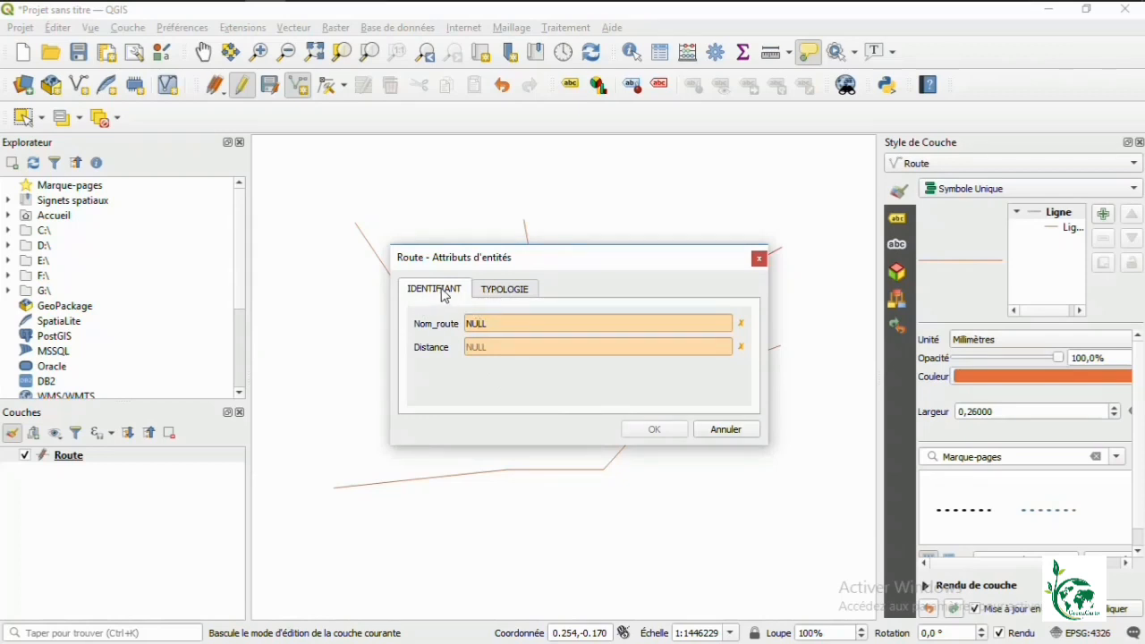
Step: Switch between the form's TYPOLOGIE and IDENTIFIANT tabs, ending on IDENTIFIANT
left_click(506, 295)
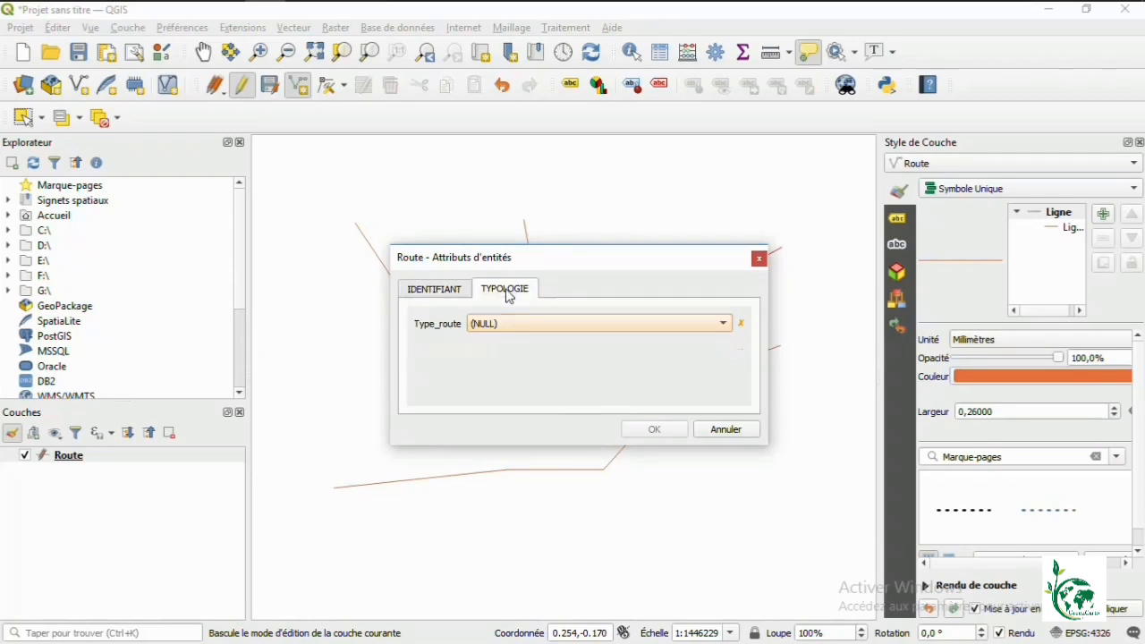
left_click(419, 297)
left_click(501, 296)
left_click(437, 293)
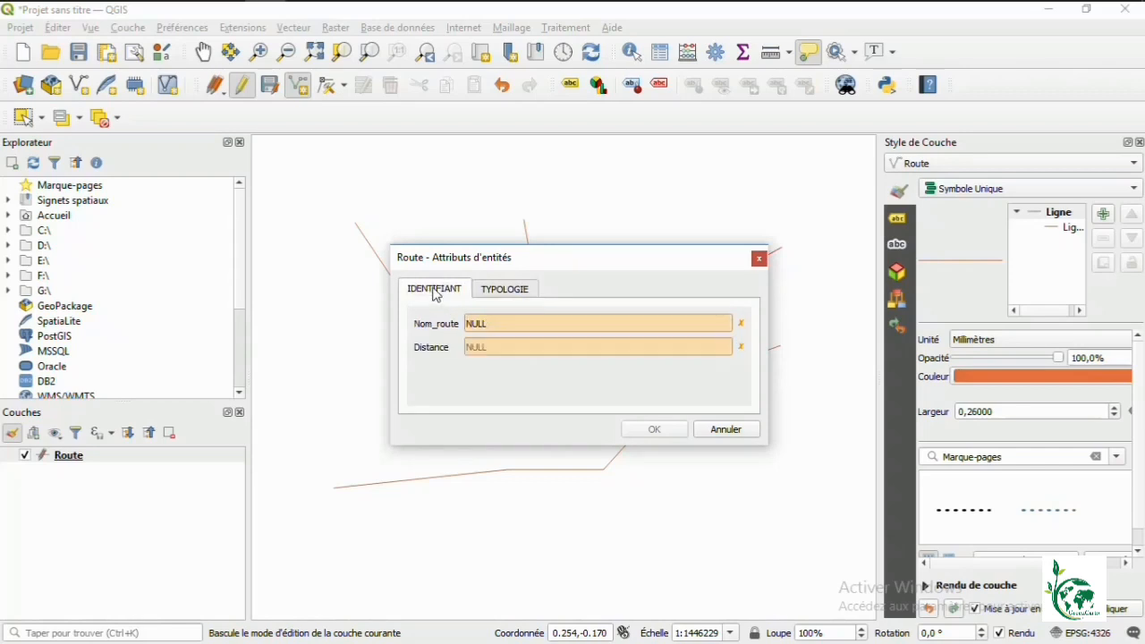
left_click(493, 292)
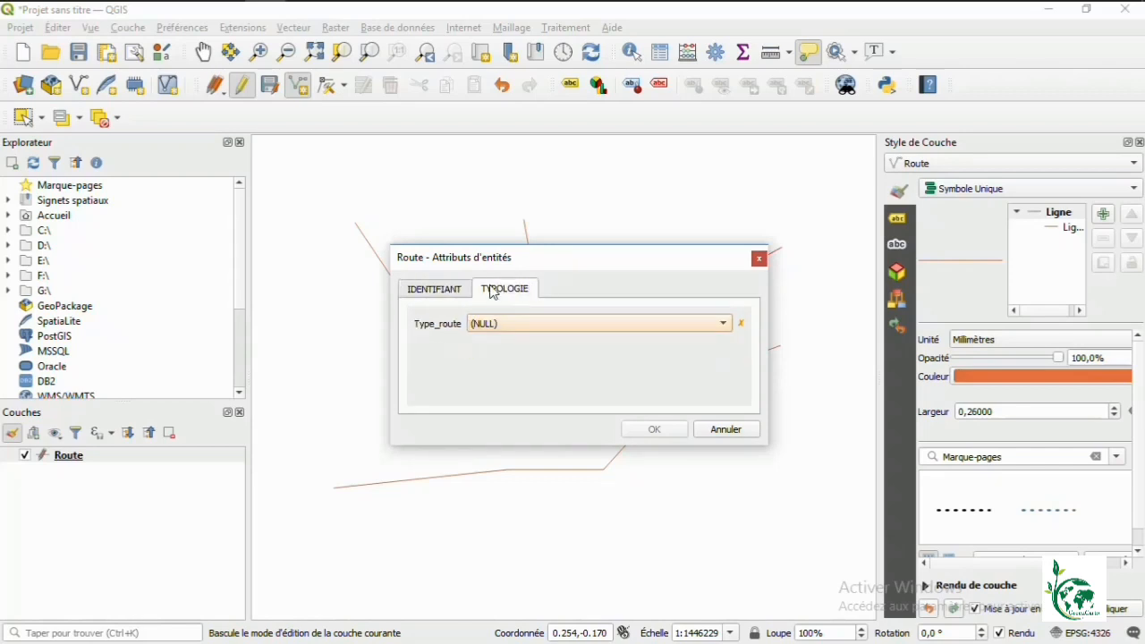
left_click(442, 294)
left_click(493, 299)
left_click(445, 294)
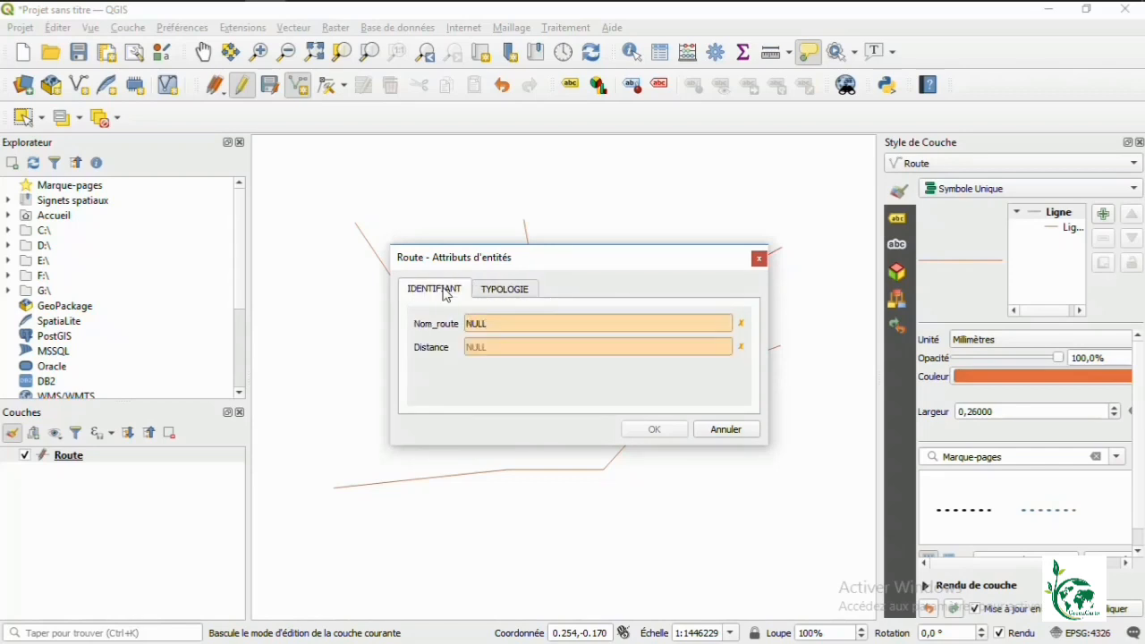